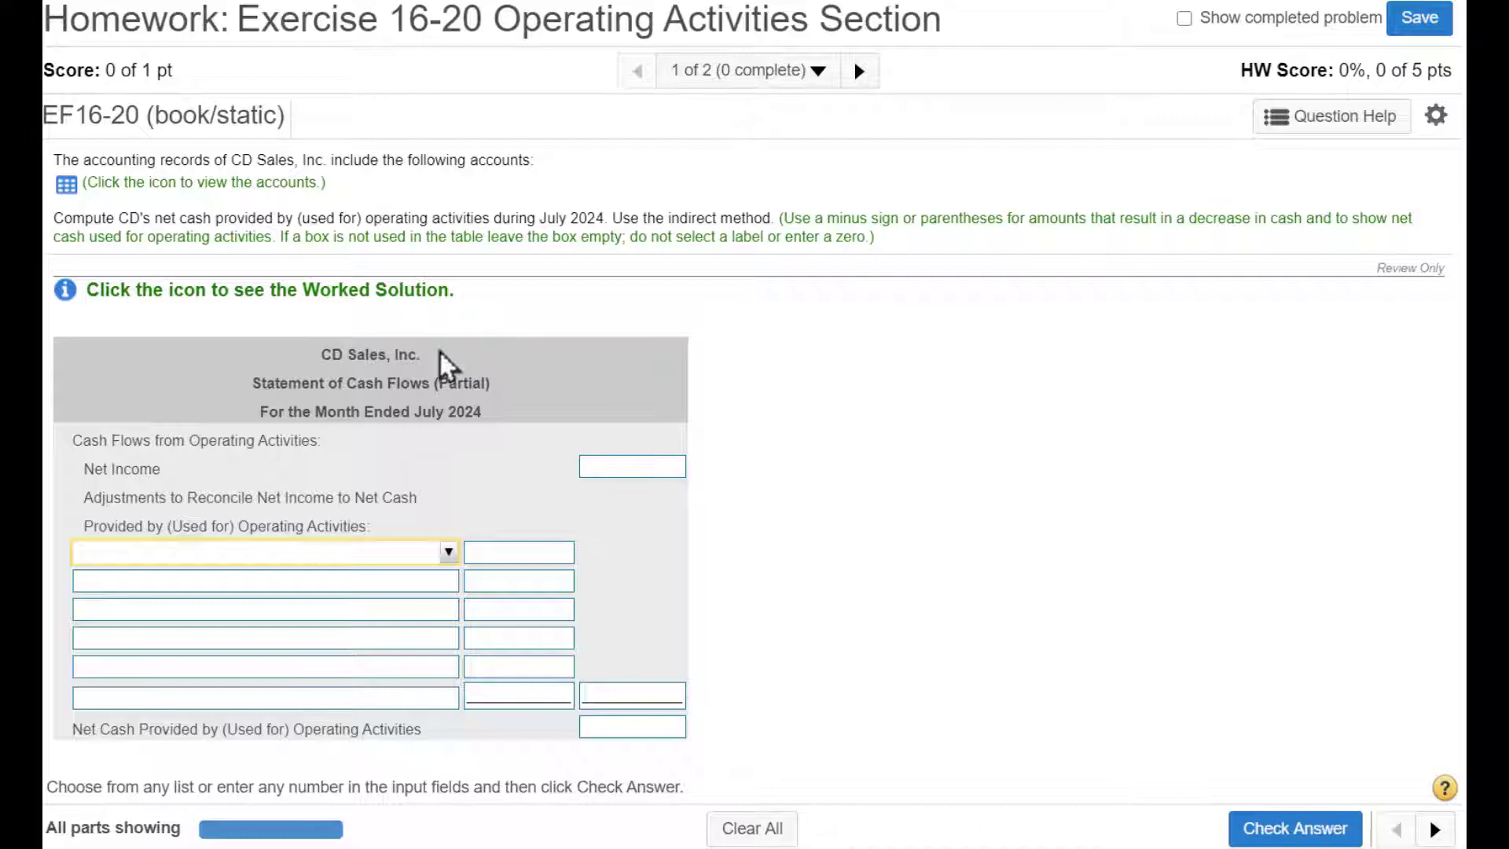
Open the account Data Table and move it aside to uncover the statement.
left_click_drag(497, 388, 250, 394)
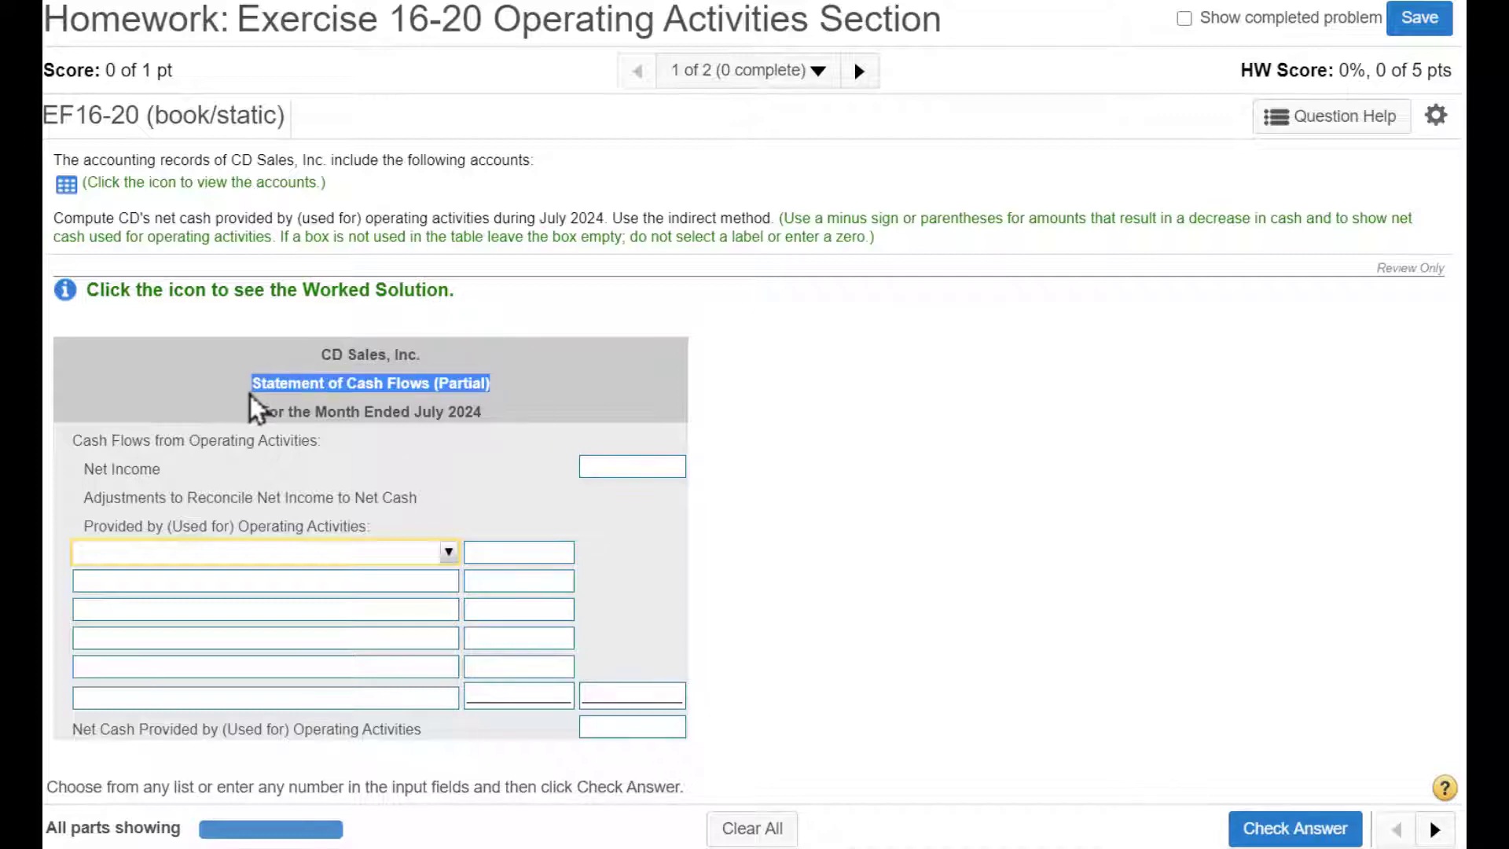
left_click_drag(71, 159, 498, 163)
left_click(67, 185)
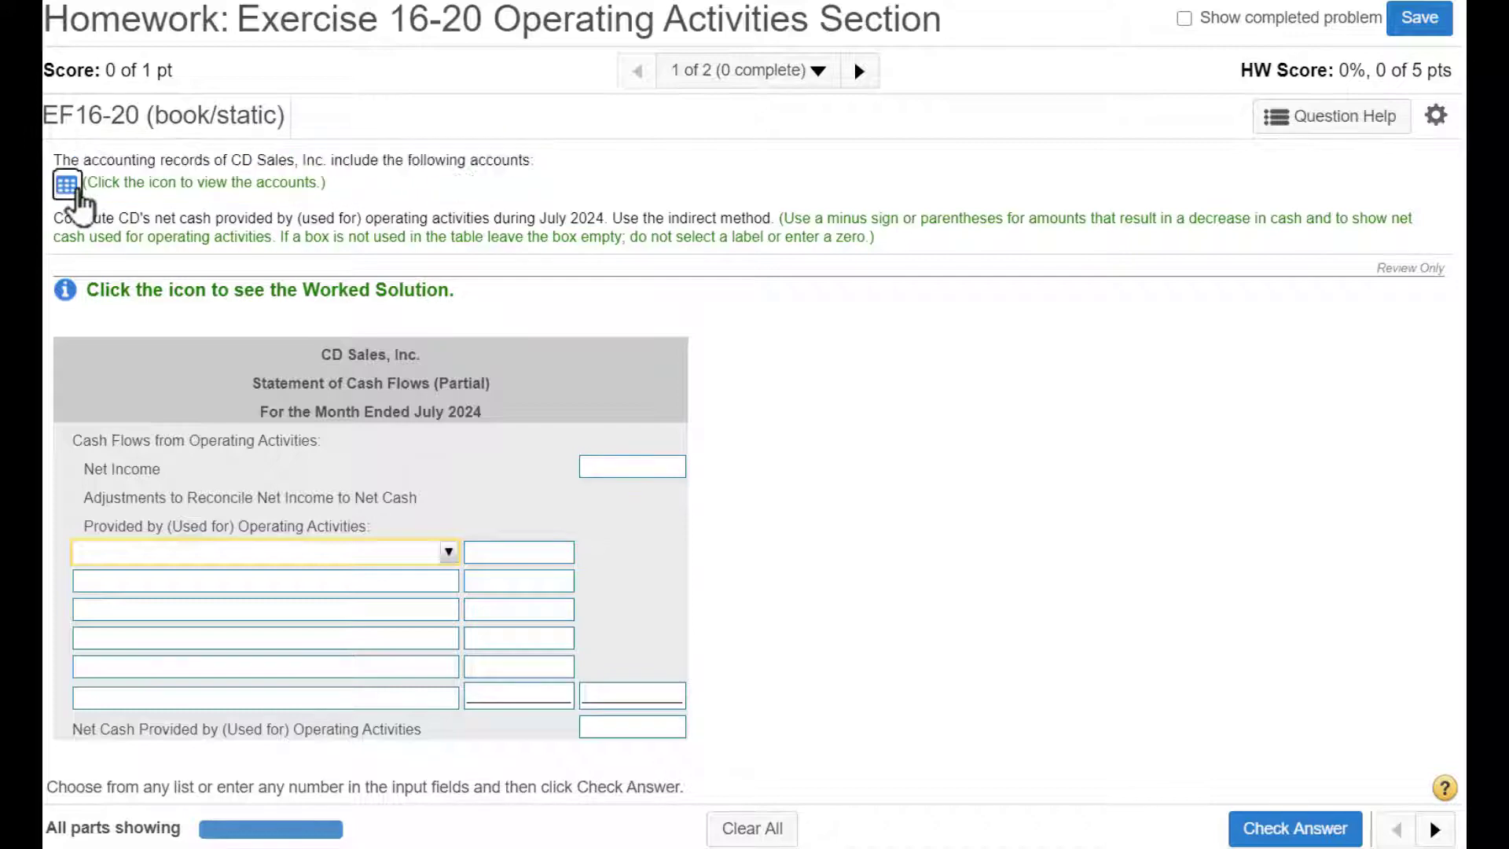
left_click_drag(761, 255, 1084, 294)
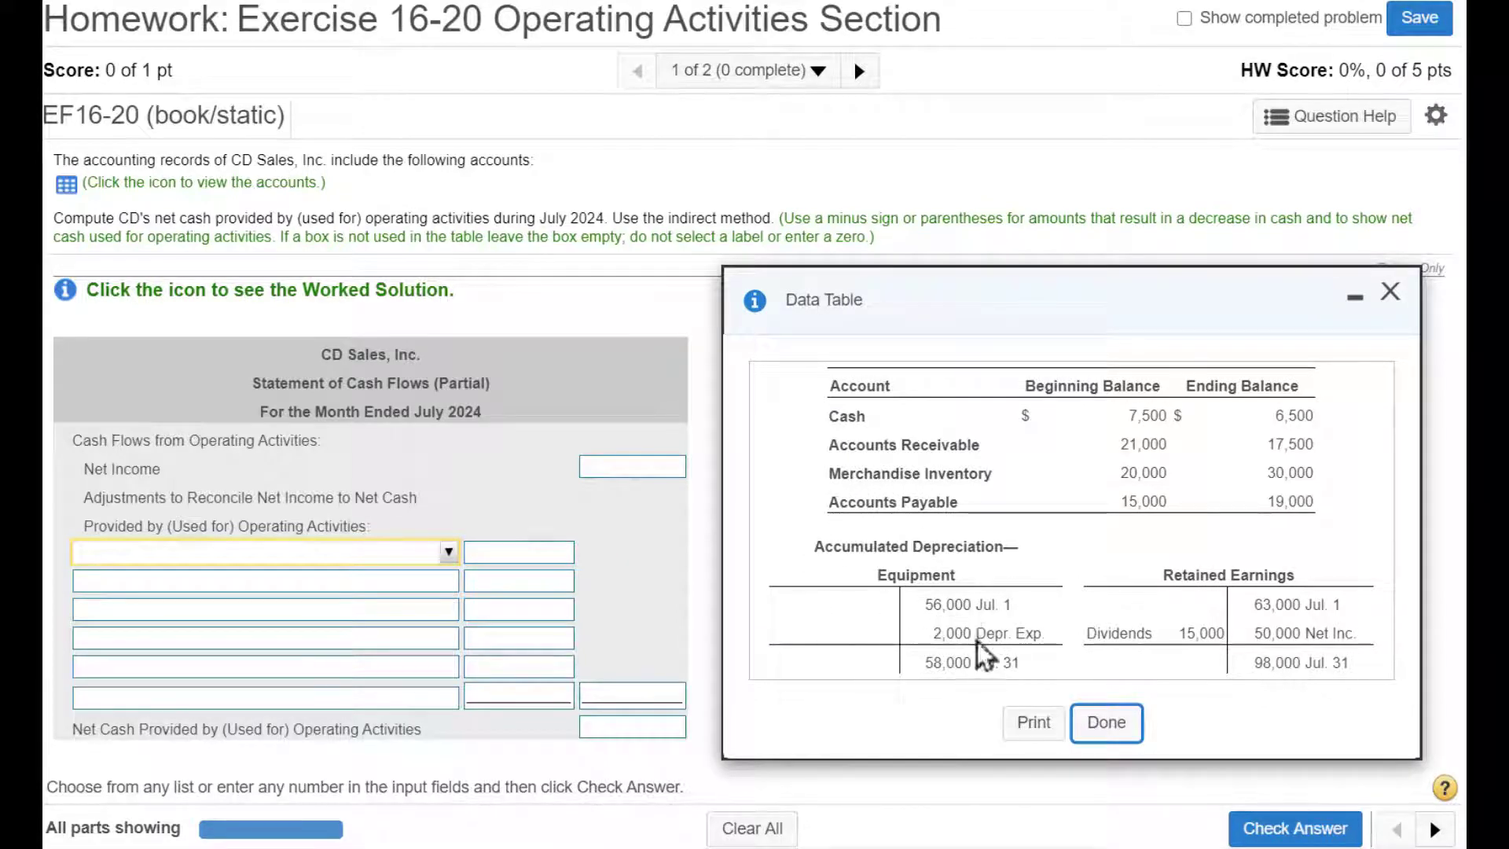
Review the depreciation and net income figures and the question's sign instructions.
left_click_drag(980, 632, 1052, 638)
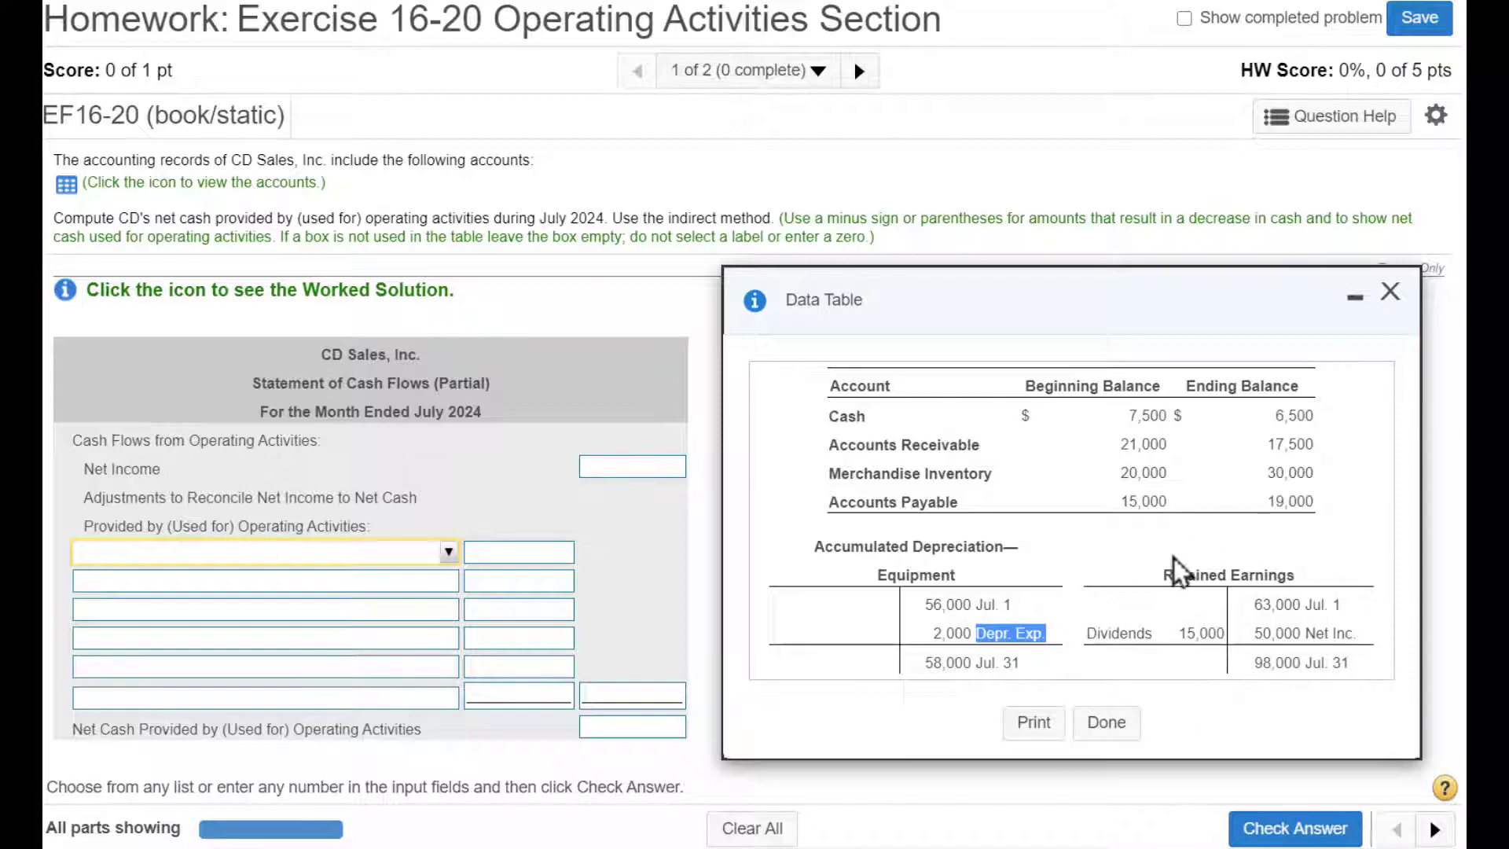
left_click_drag(1295, 633, 1348, 635)
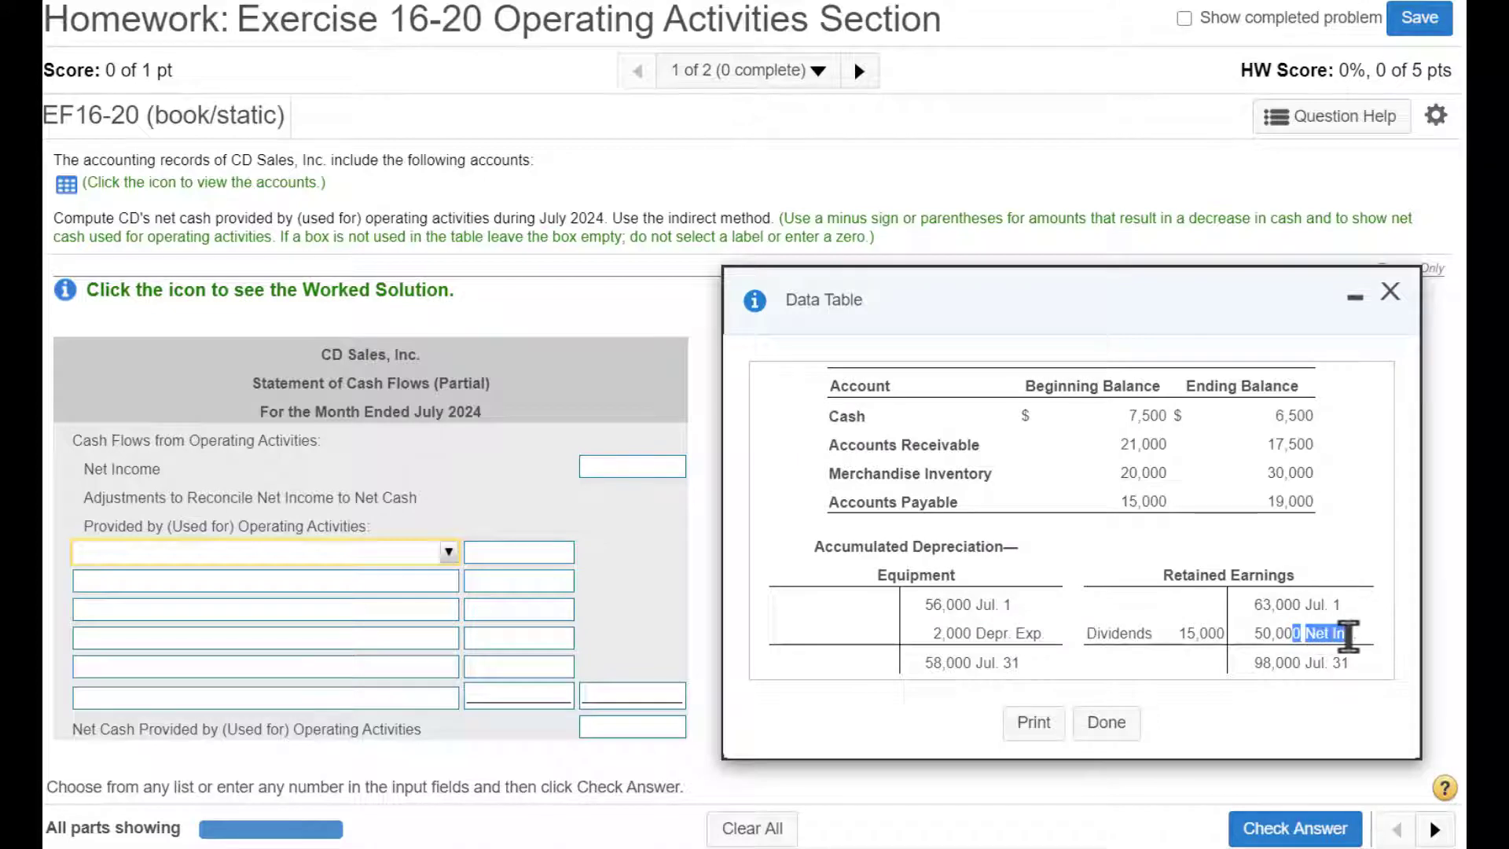
double_click(1273, 632)
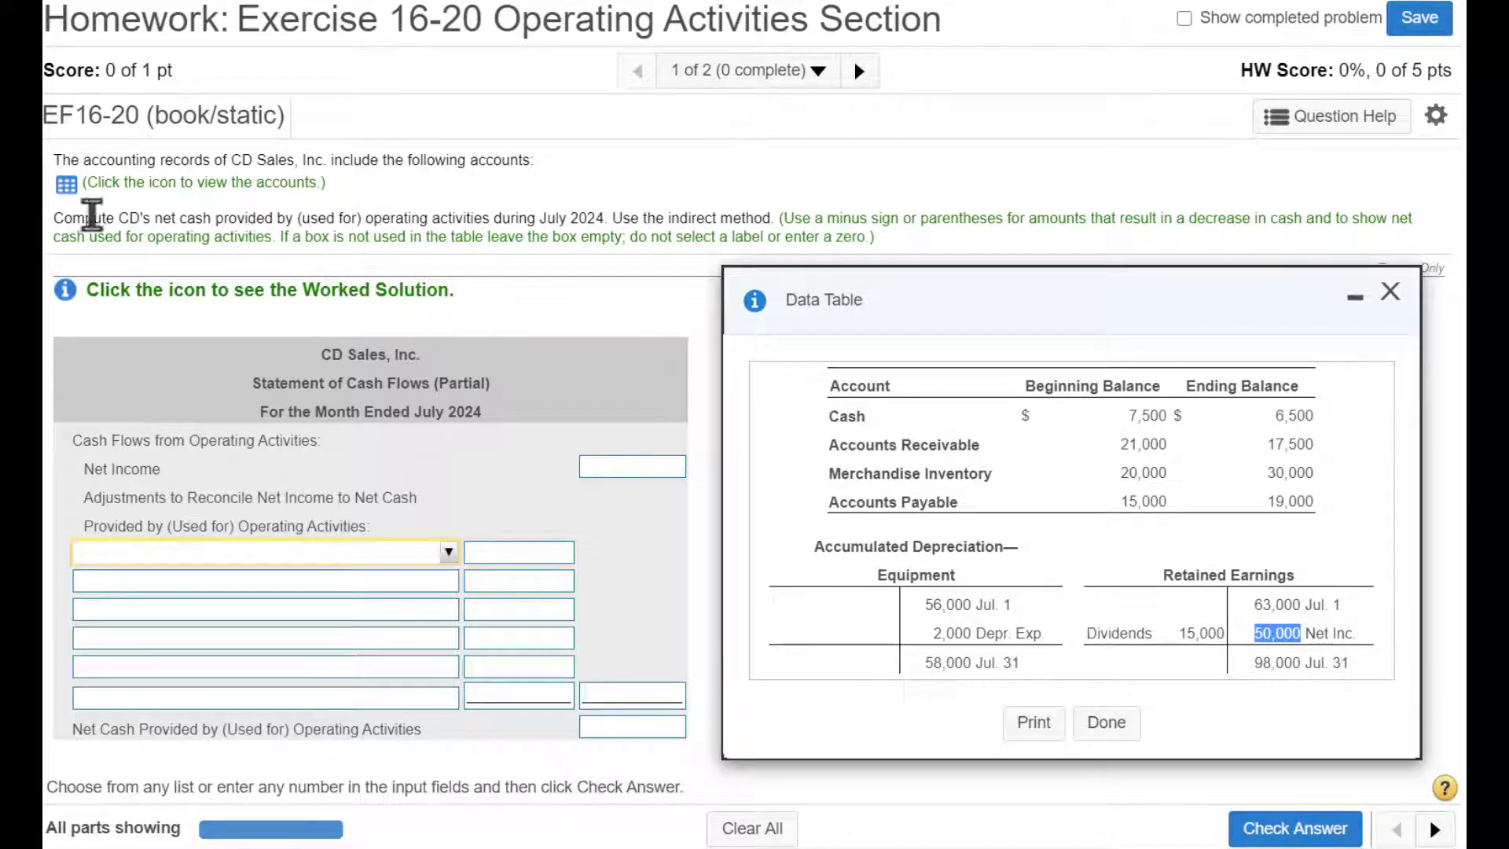
left_click_drag(85, 218, 613, 228)
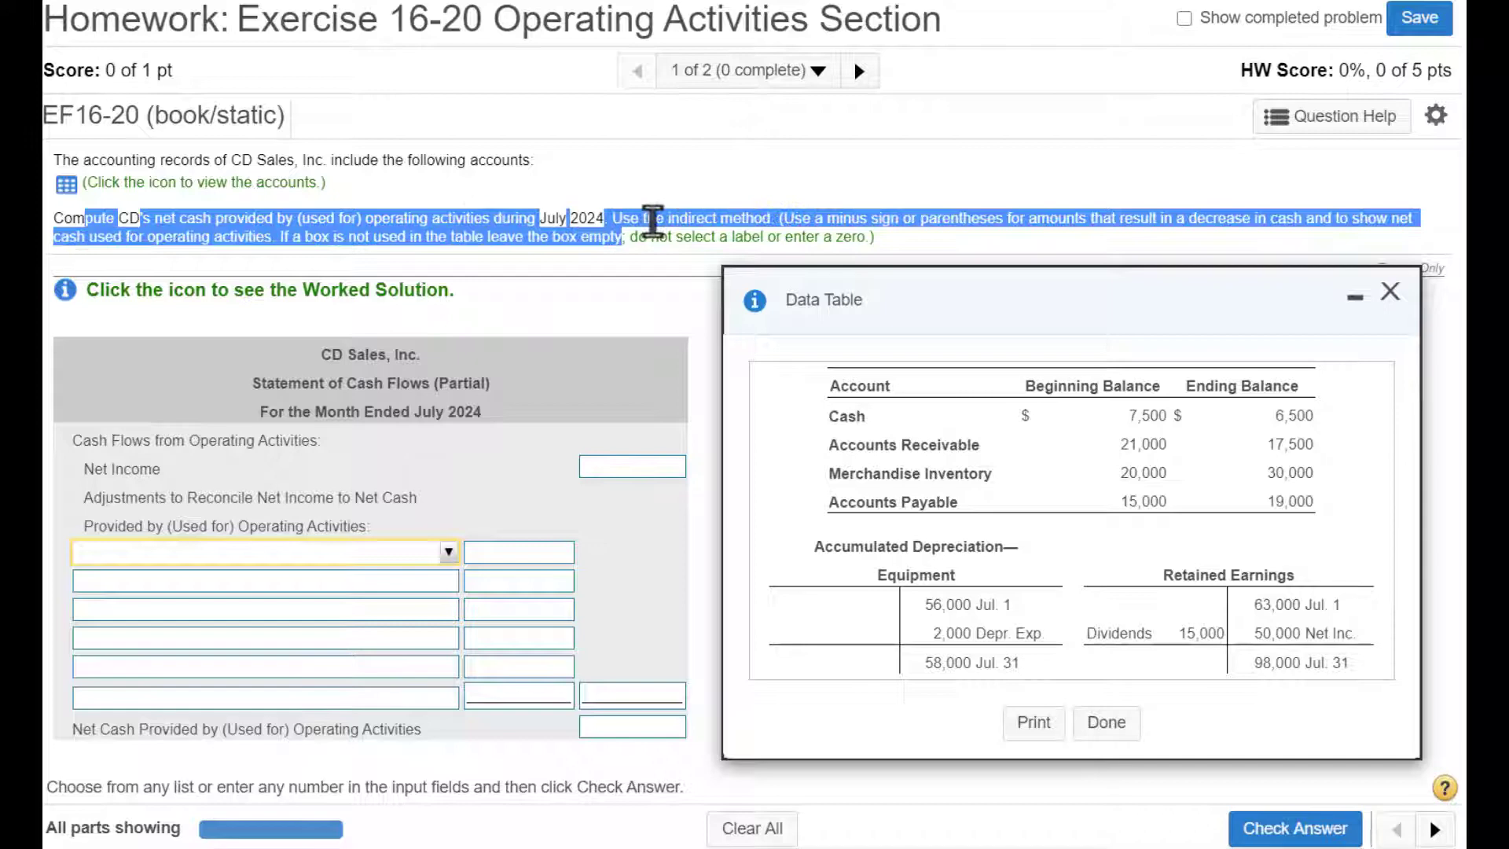
left_click(691, 222)
left_click_drag(772, 226, 1289, 222)
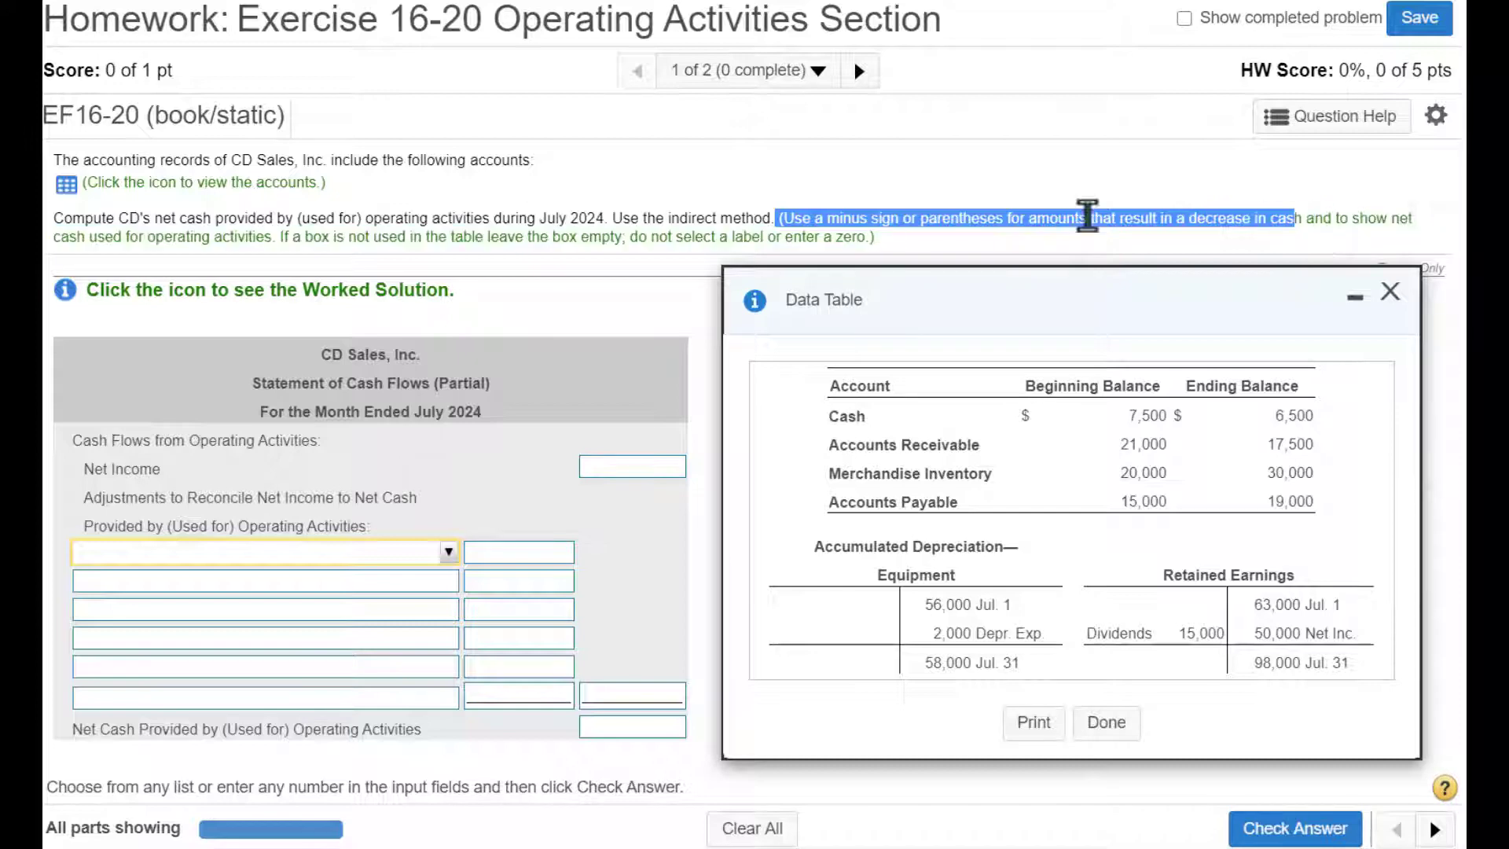
left_click(285, 236)
left_click_drag(285, 236, 544, 249)
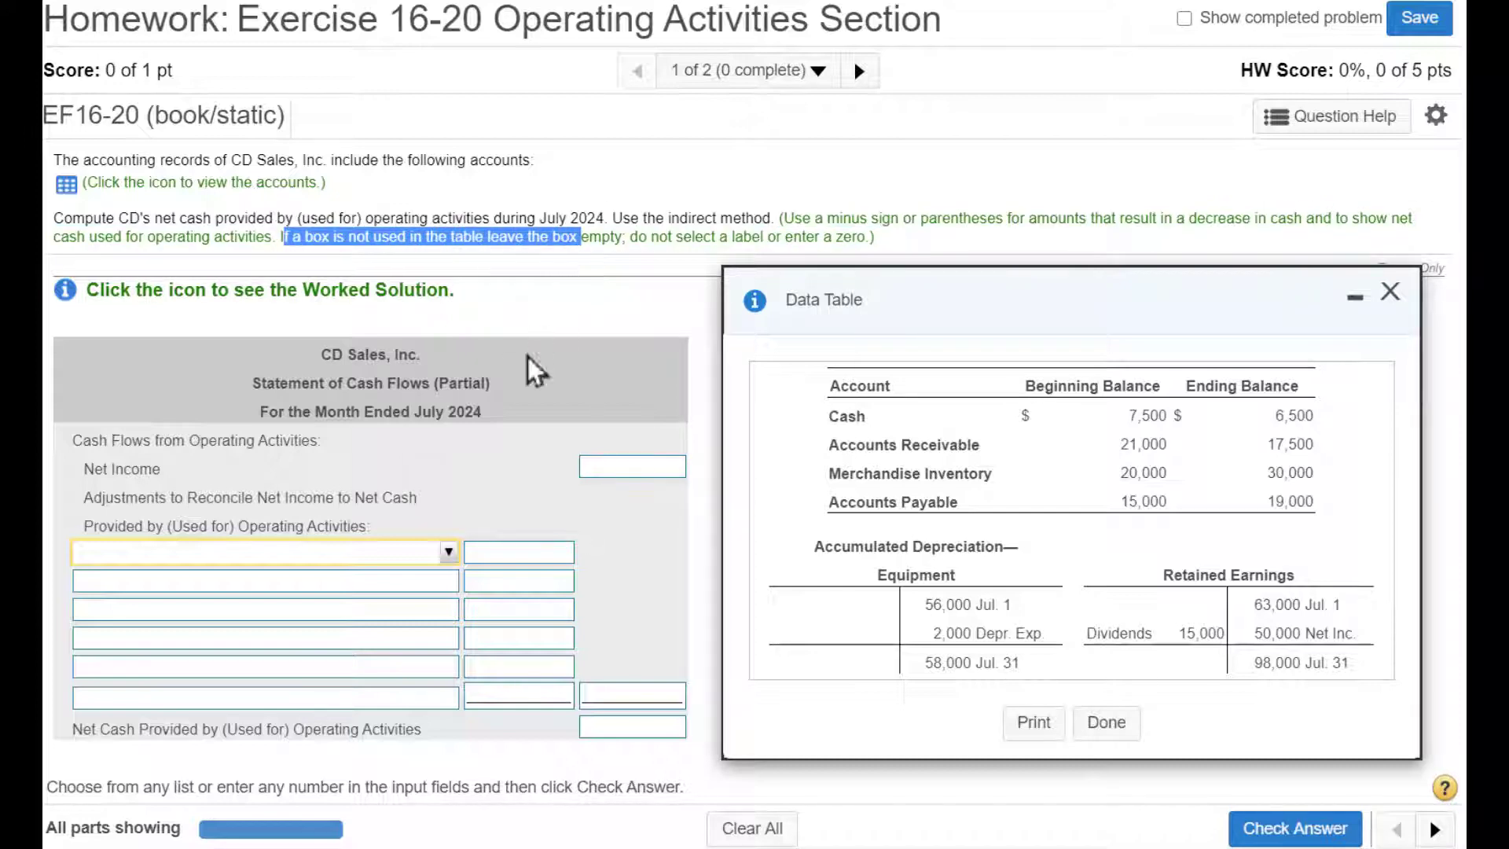
Enter 50,000 on the Net Income line and bring up the cash flow cheat sheet.
double_click(135, 470)
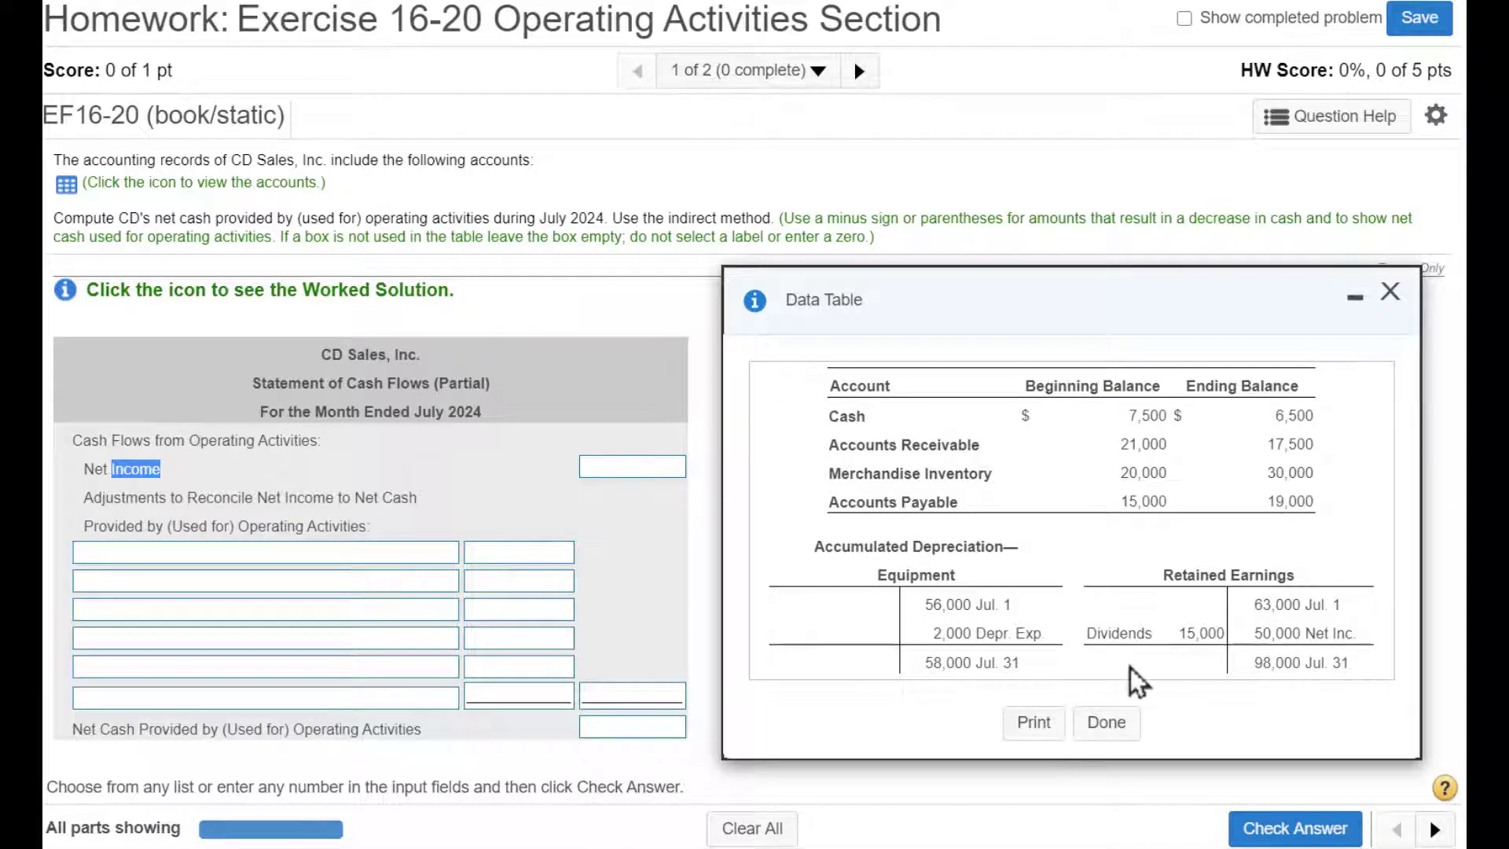
double_click(1271, 633)
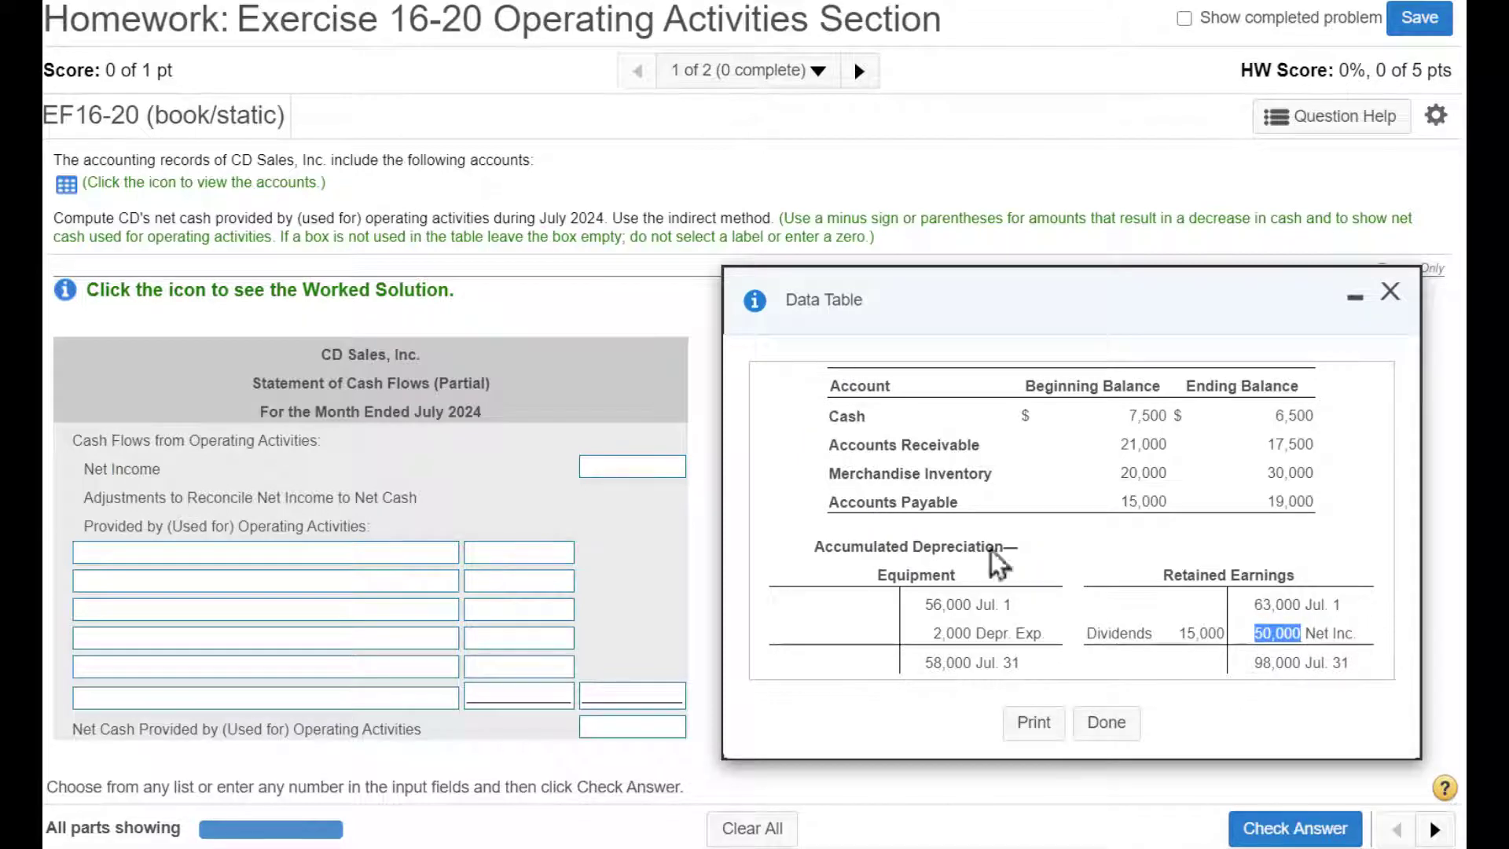
left_click(647, 471)
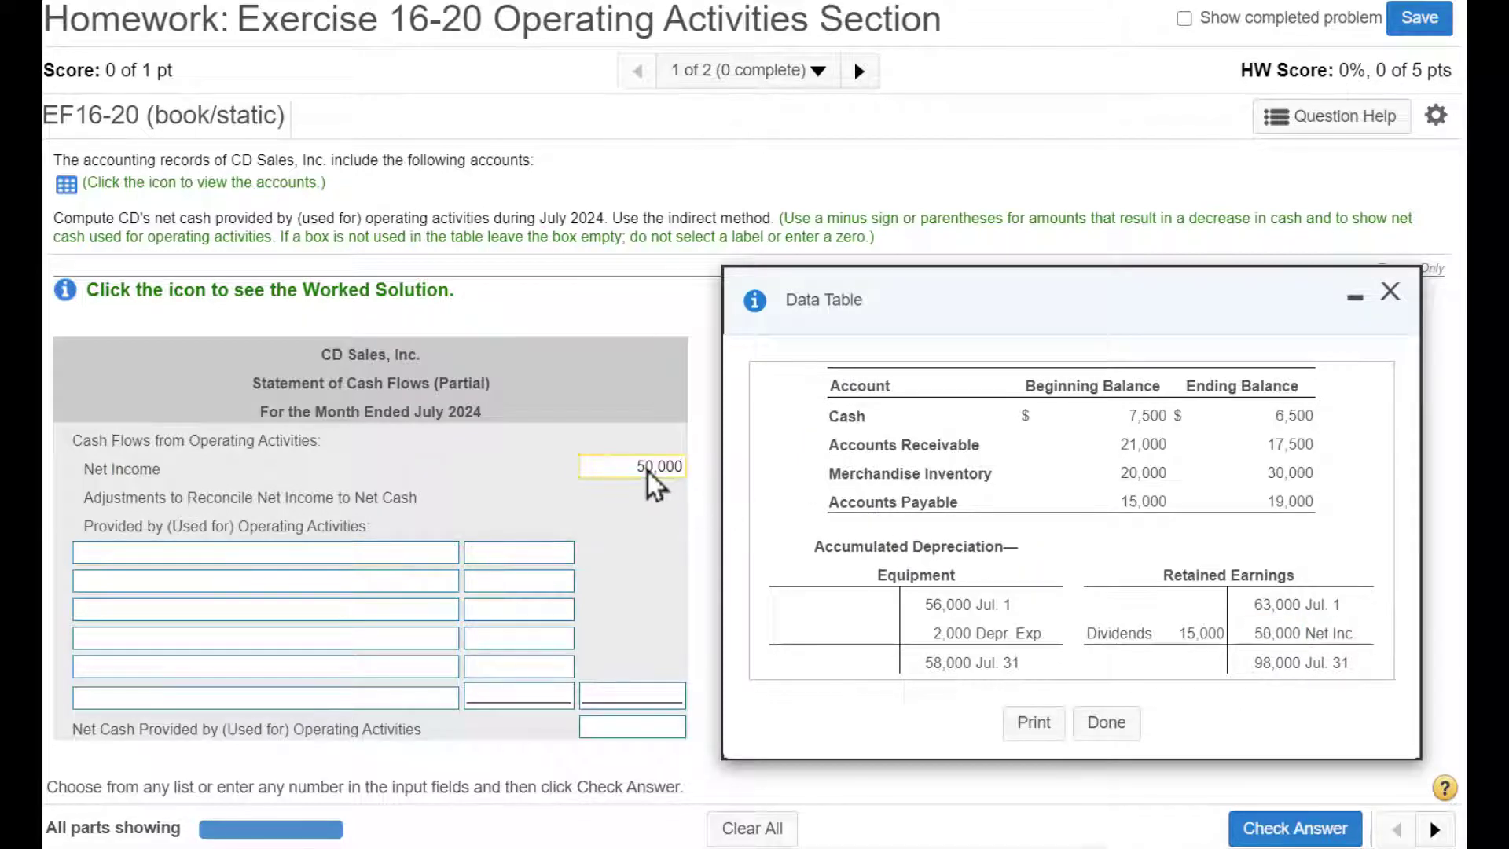
left_click(624, 847)
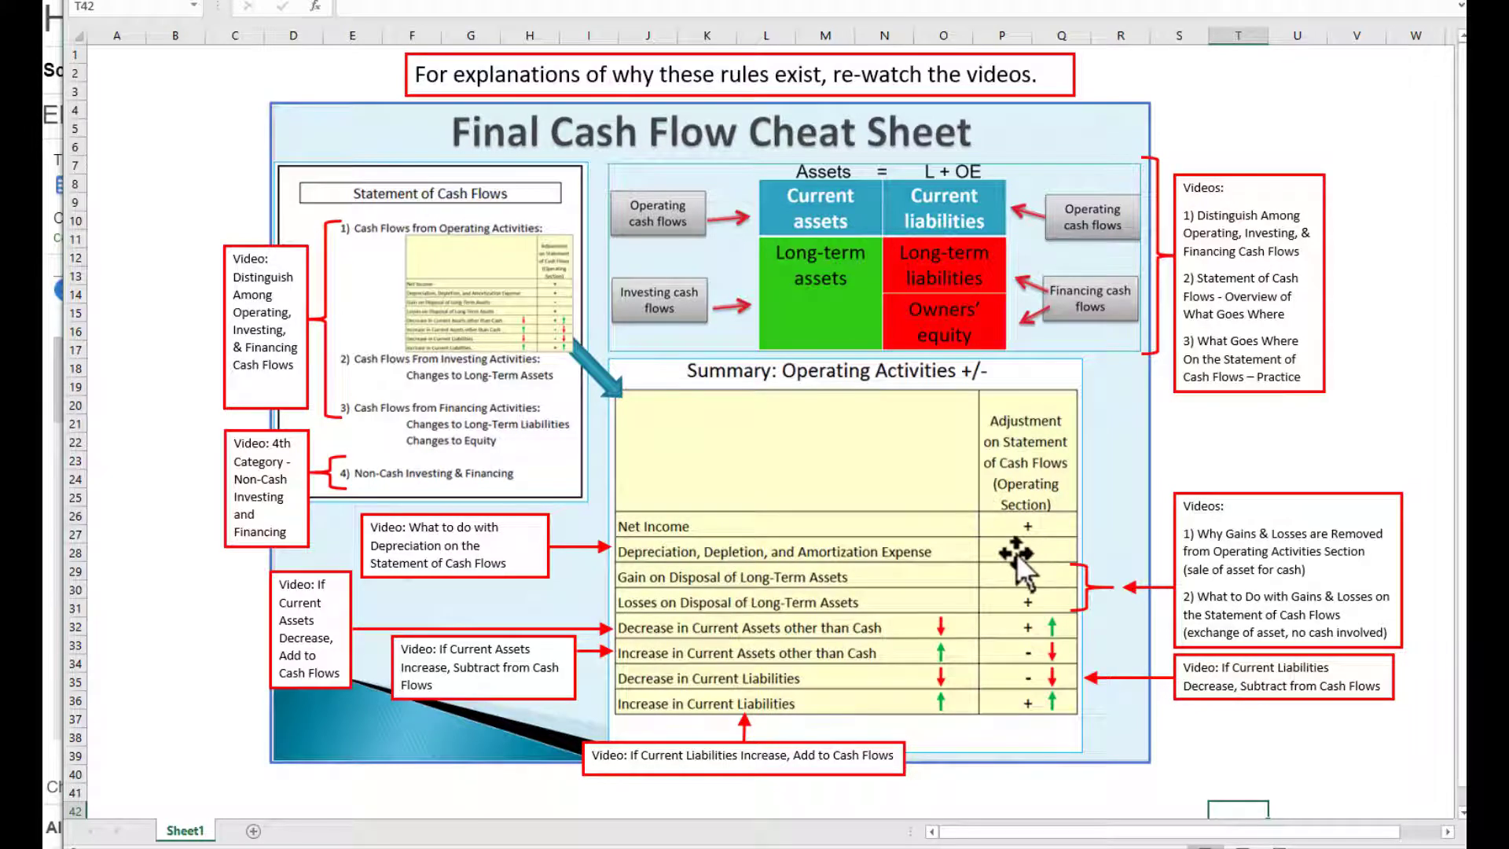
key("super+Down")
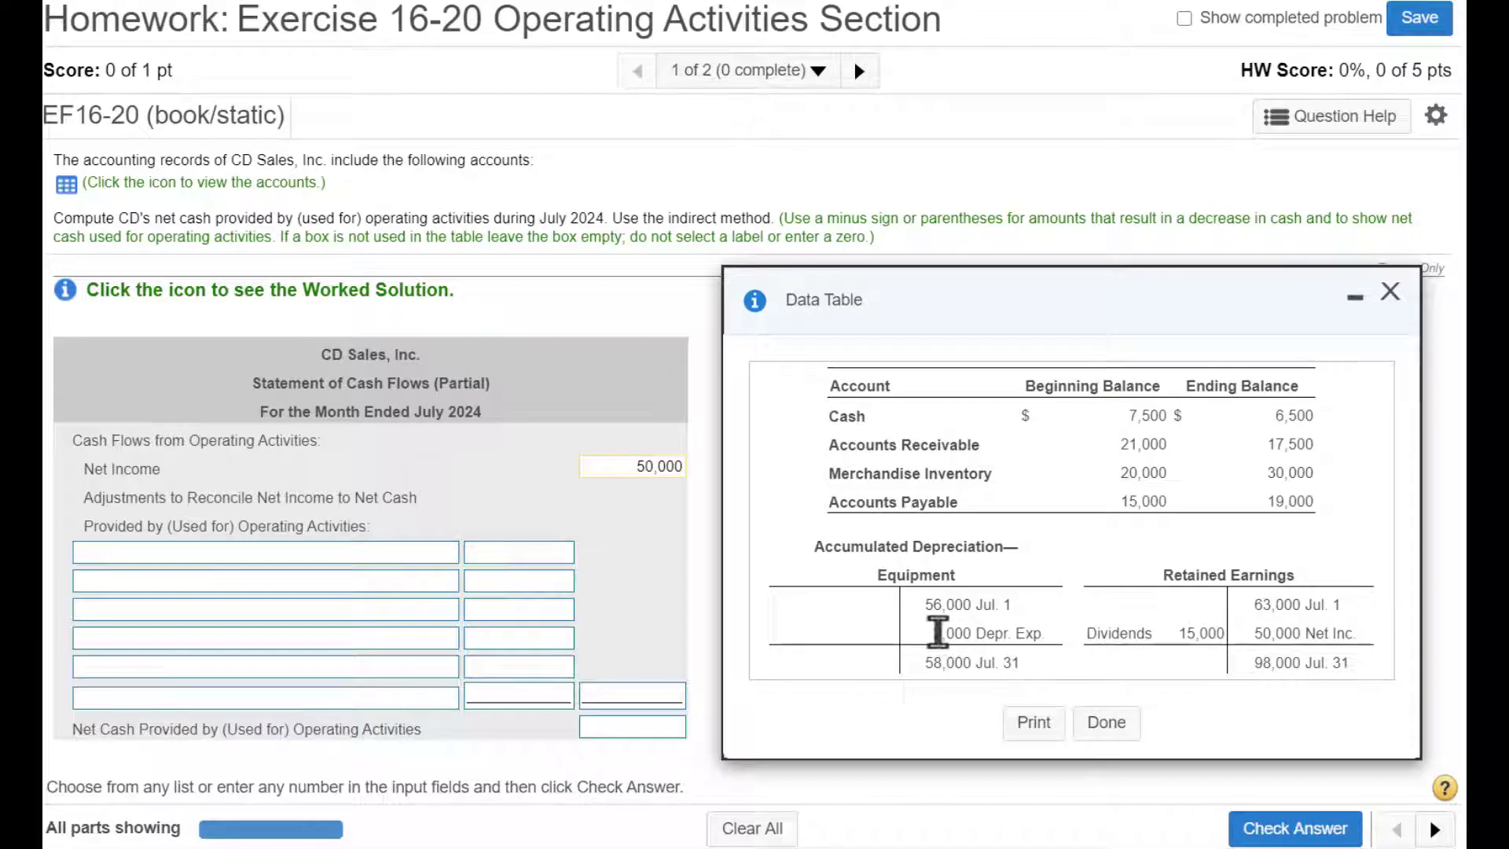
Paste 2,000 as the first adjustment amount and label it Depreciation Expense.
double_click(938, 633)
key("ctrl+c")
left_click(518, 547)
key("ctrl+v")
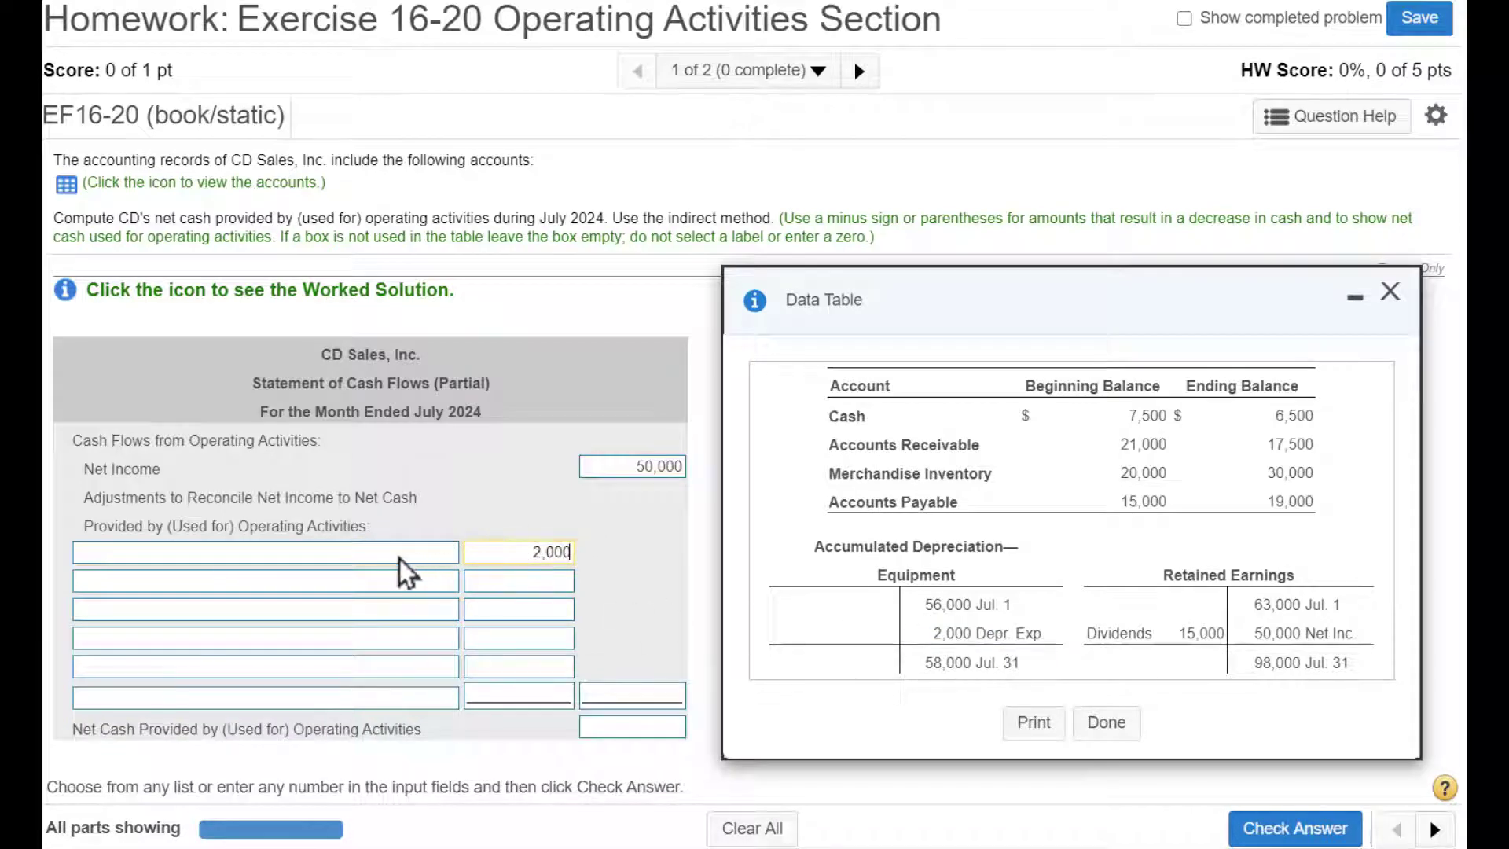
left_click(399, 554)
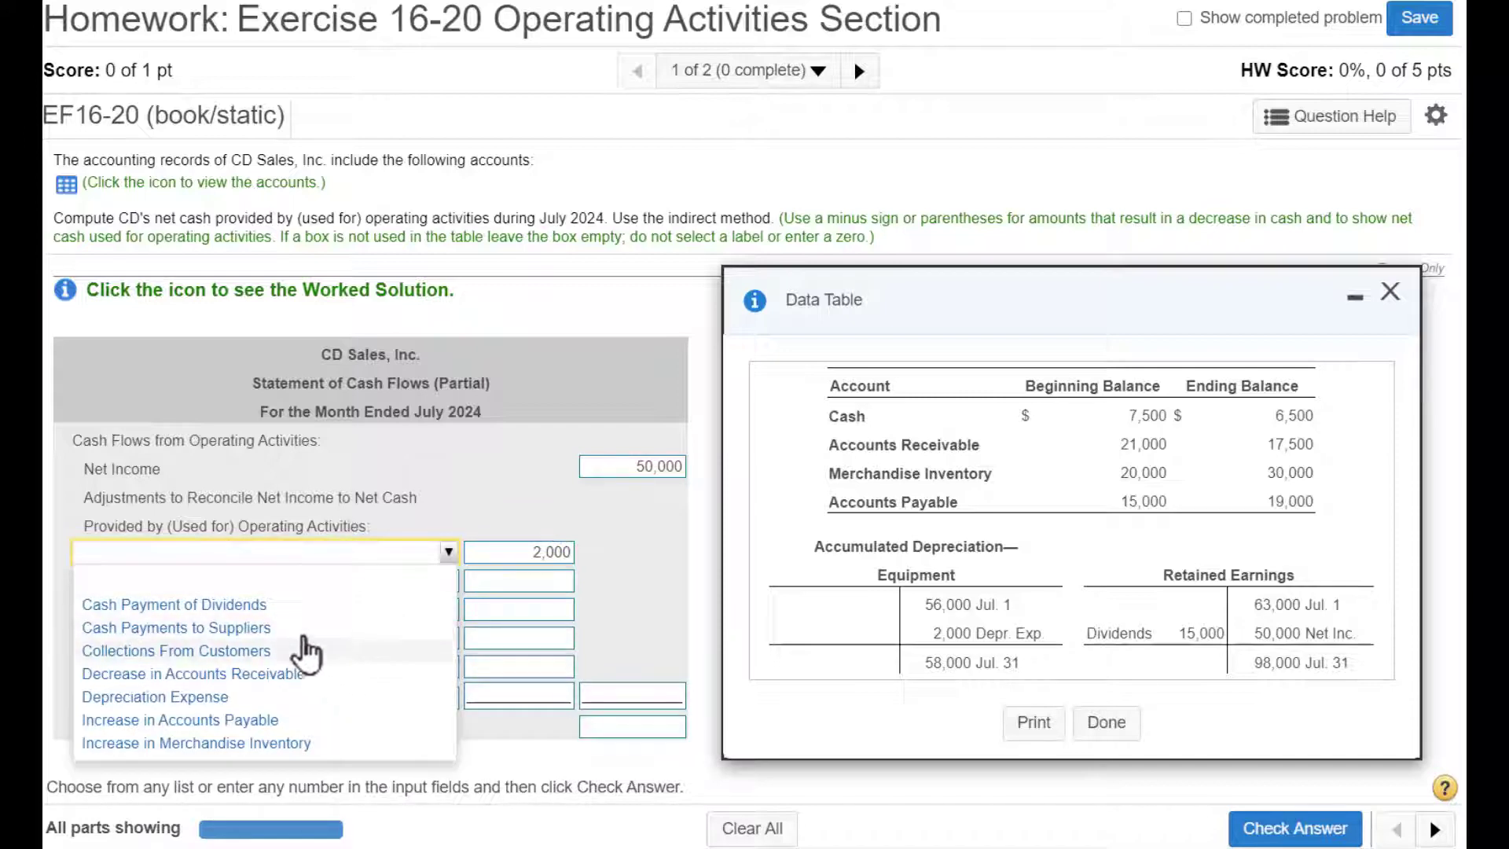
left_click(199, 697)
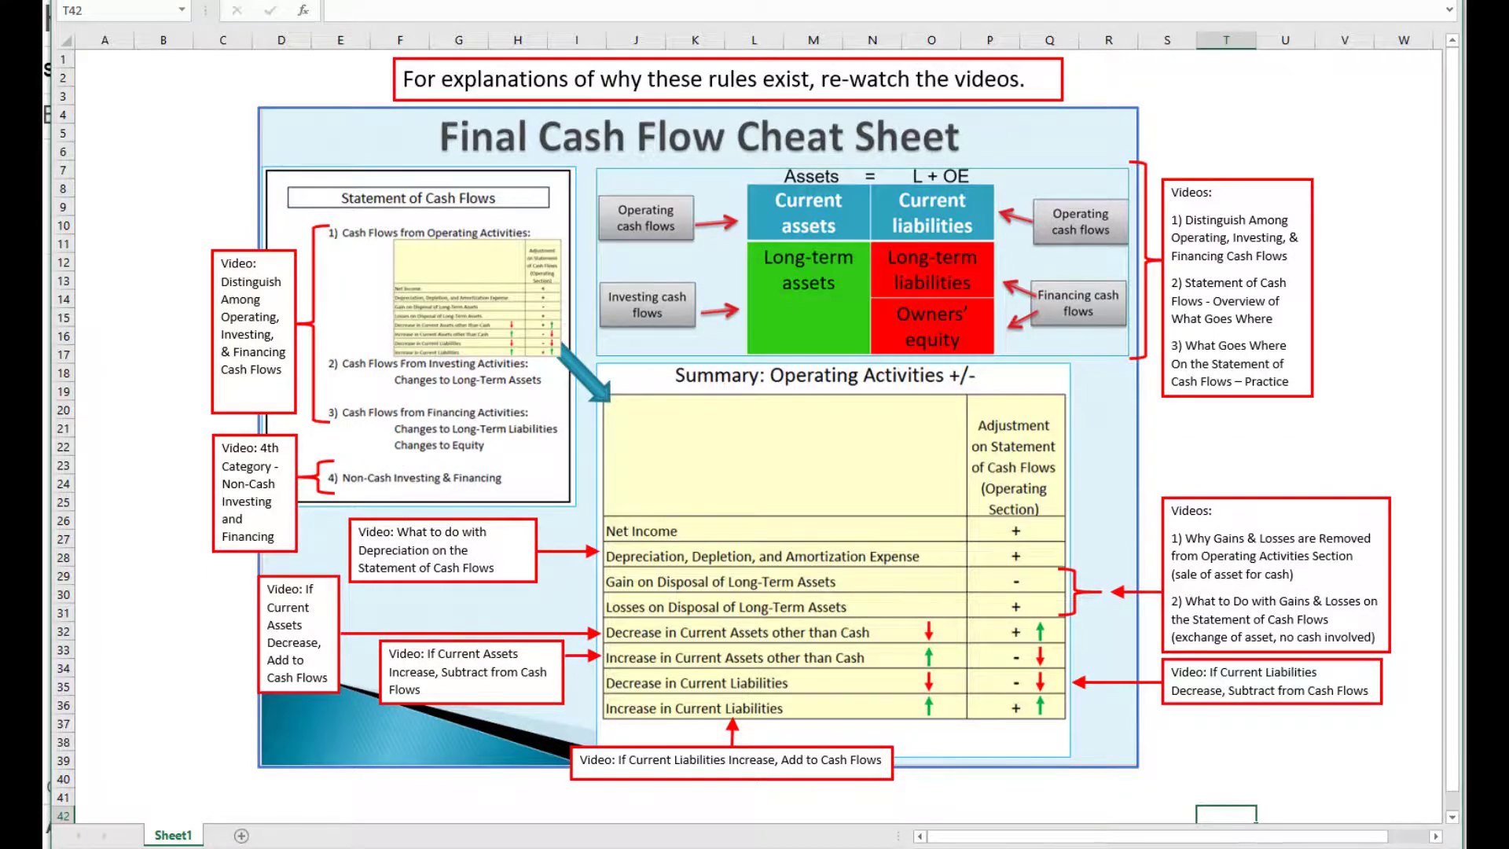
key("super+Down")
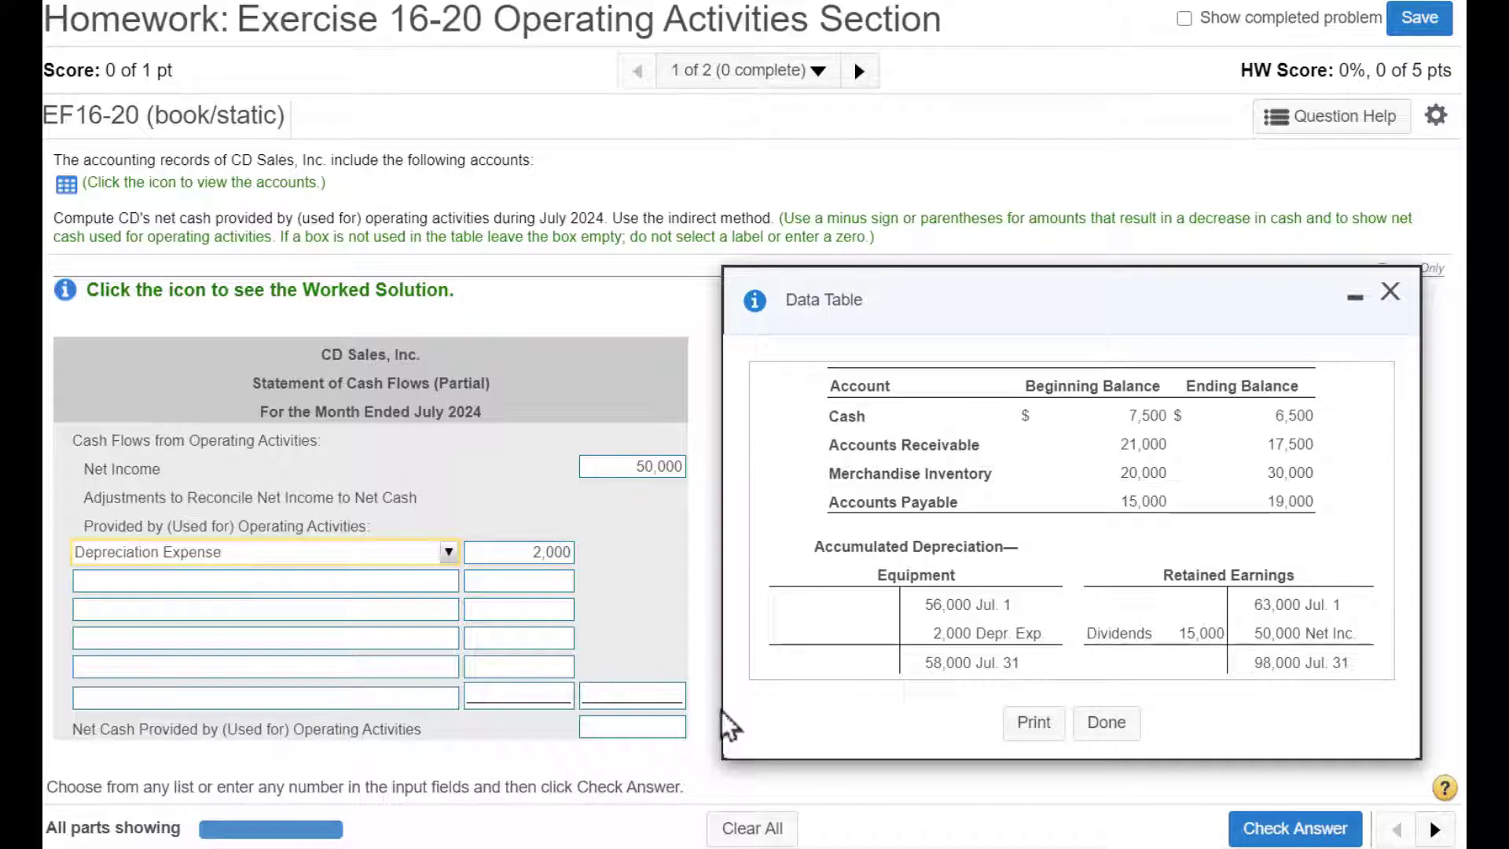
left_click(681, 844)
key("alt+Tab")
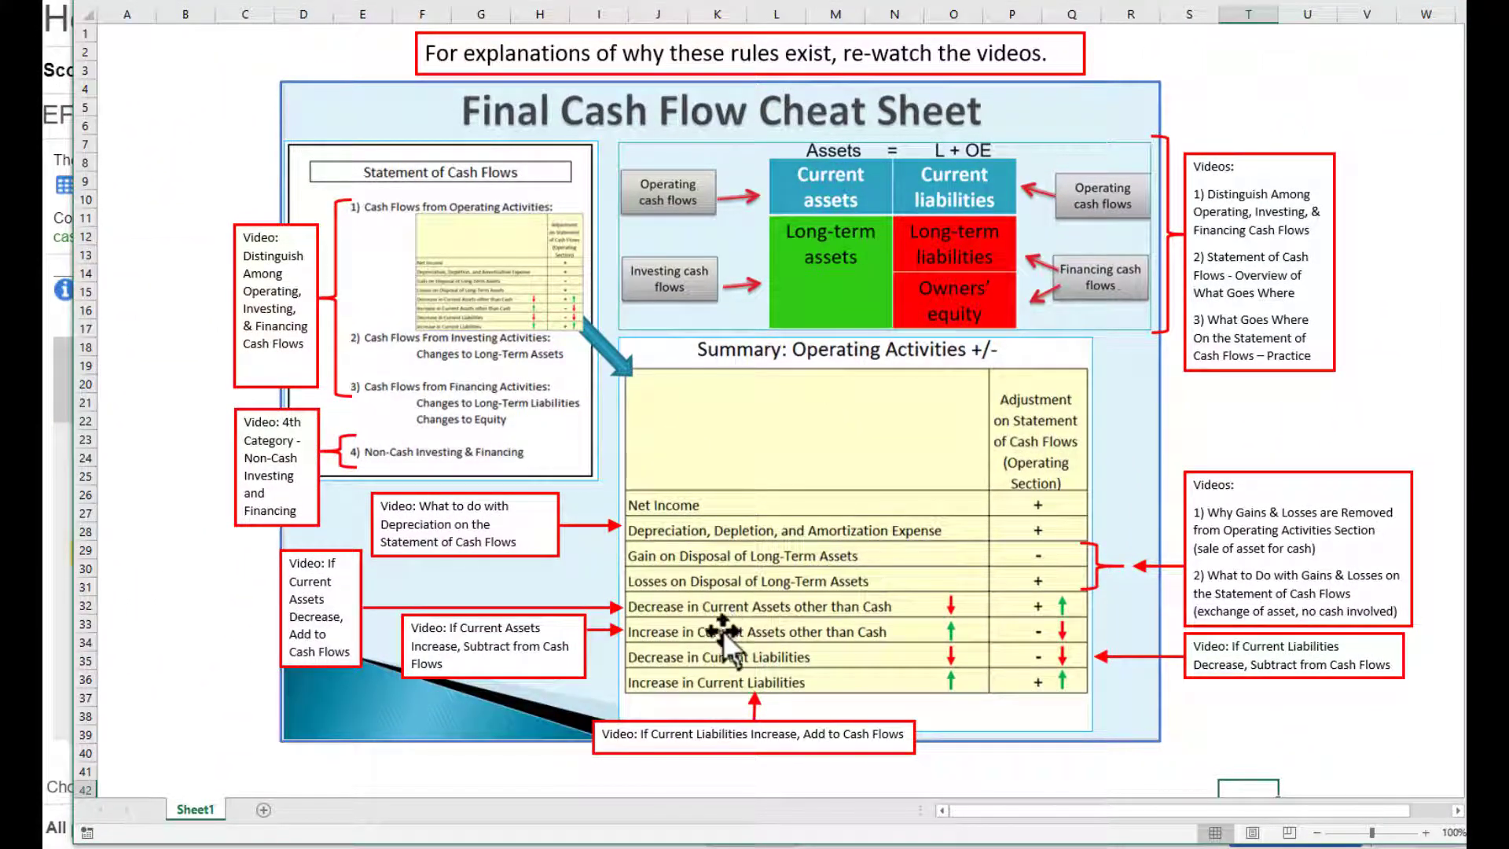
key("super+Down")
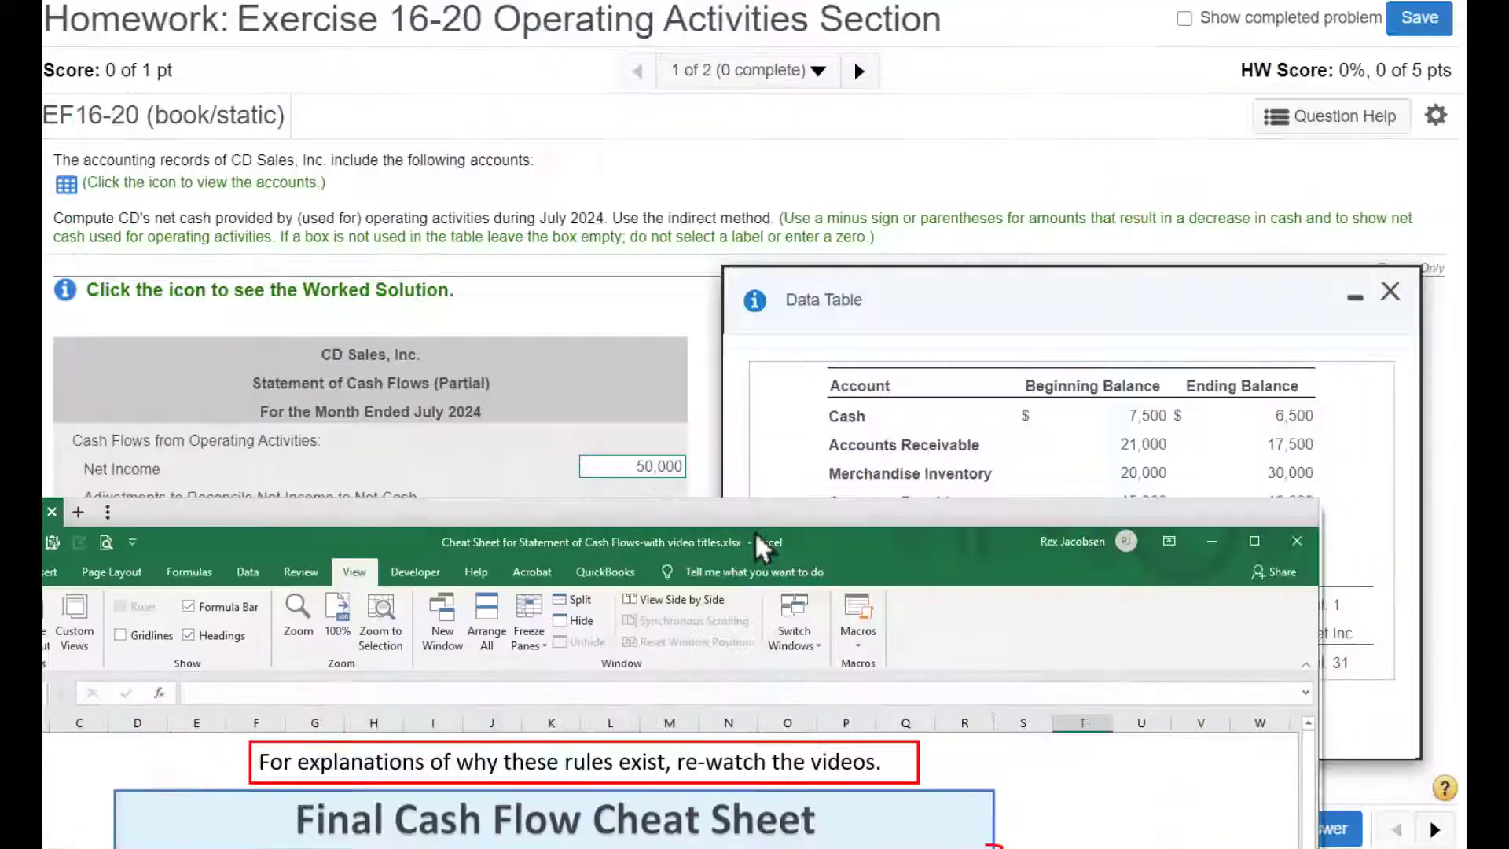
Compare Accounts Receivable's 21,000 beginning and 17,500 ending balances.
left_click_drag(835, 445, 989, 459)
left_click_drag(836, 446, 984, 446)
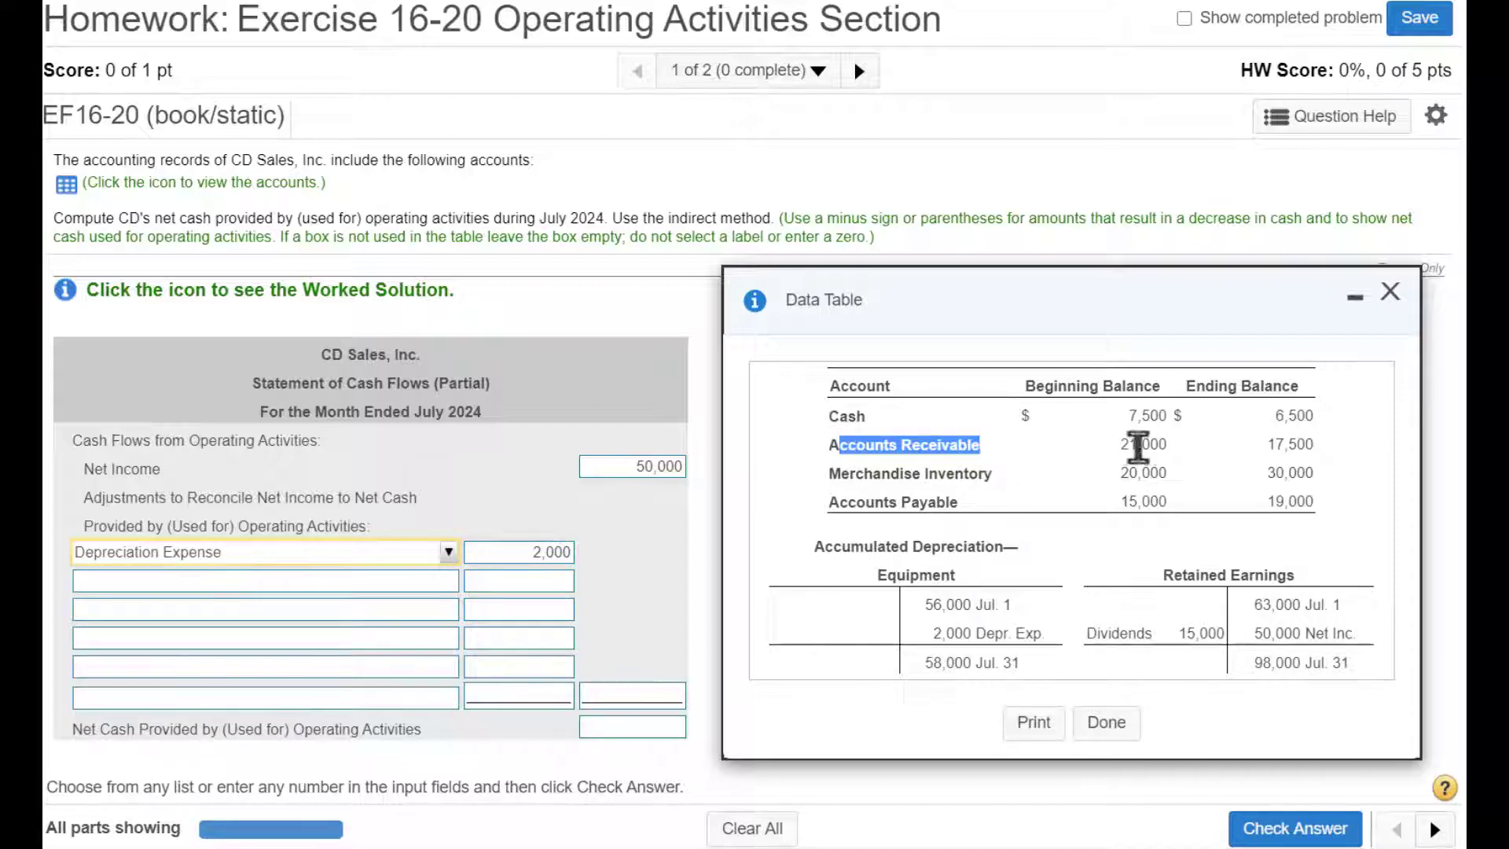
double_click(1064, 386)
double_click(1199, 386)
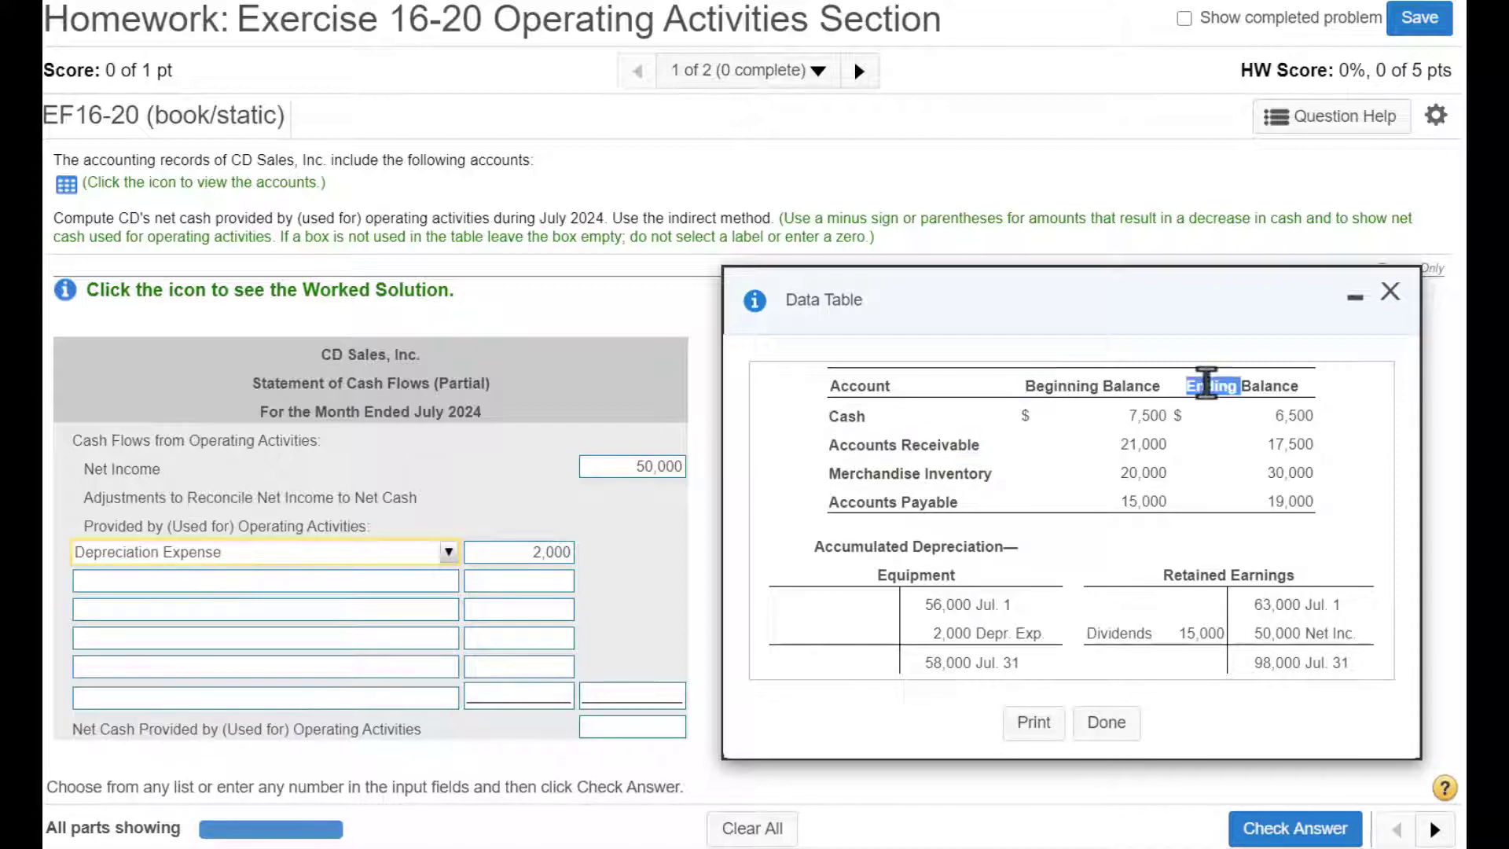
double_click(1134, 444)
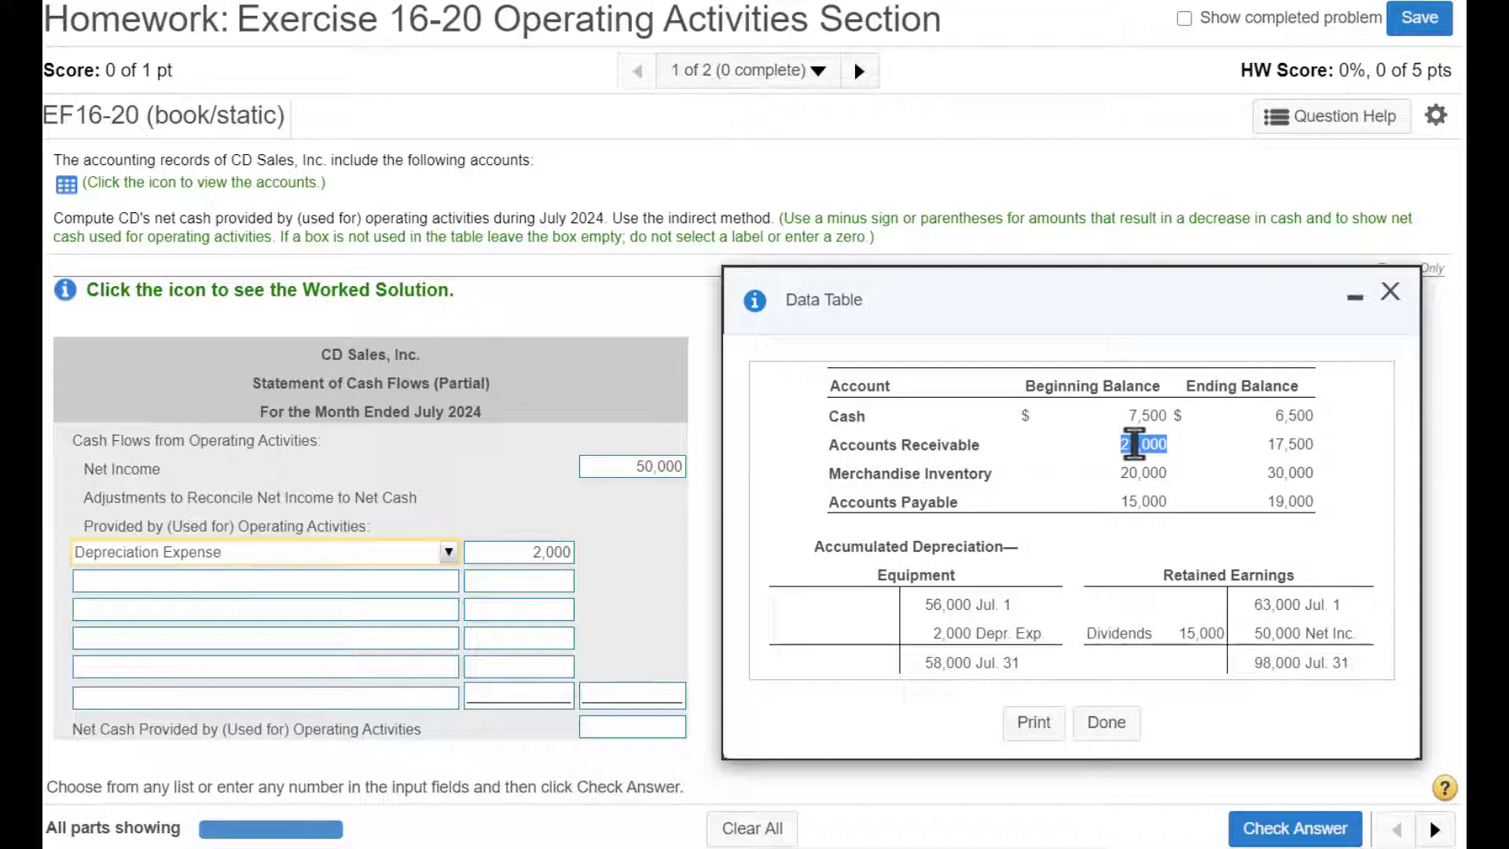
double_click(1290, 444)
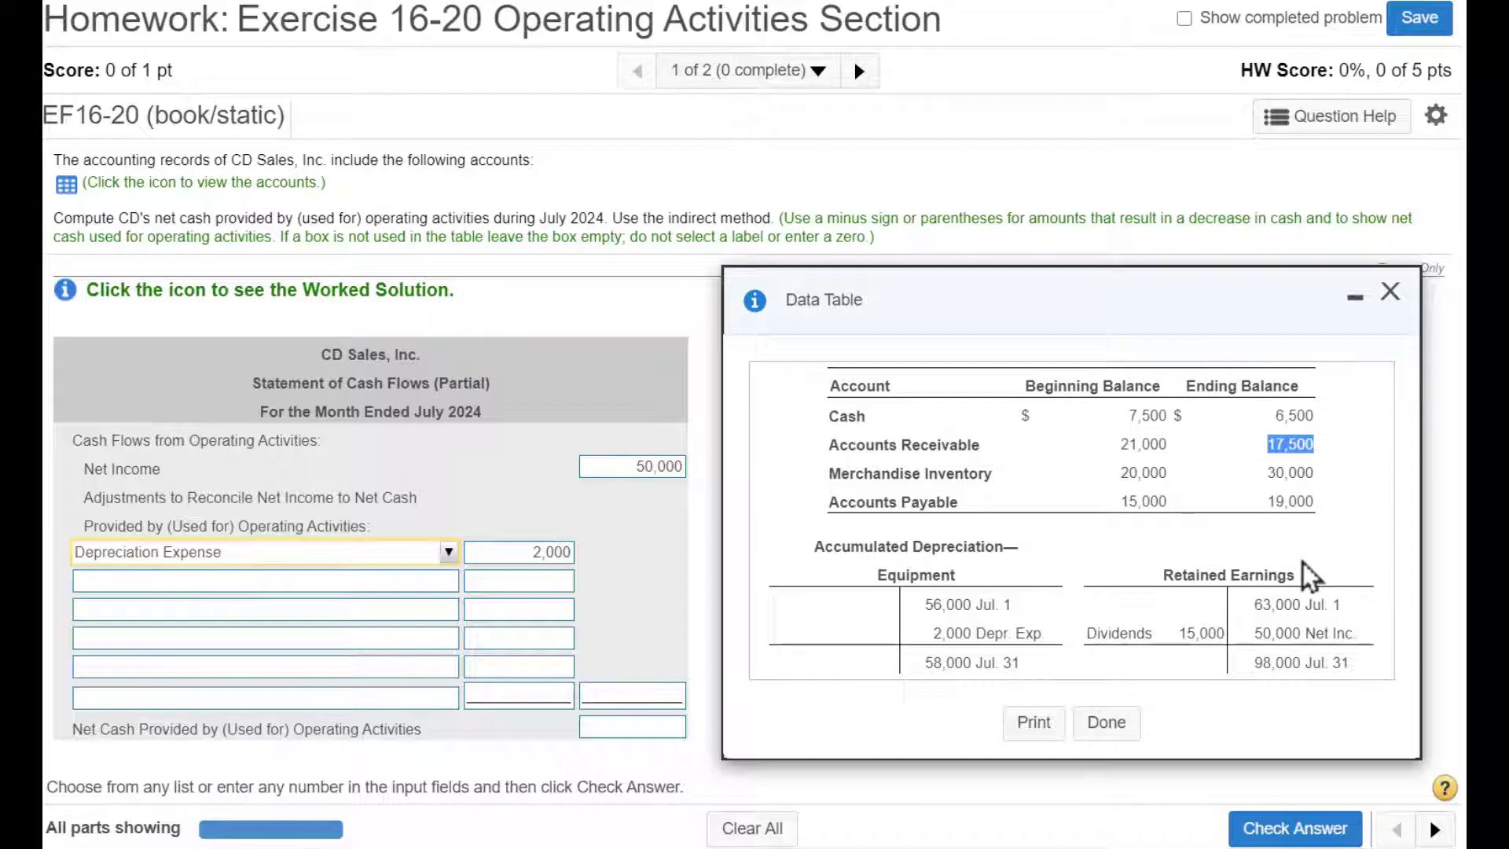
Label the second adjustment Decrease in Accounts Receivable and enter 3,500.
left_click(365, 583)
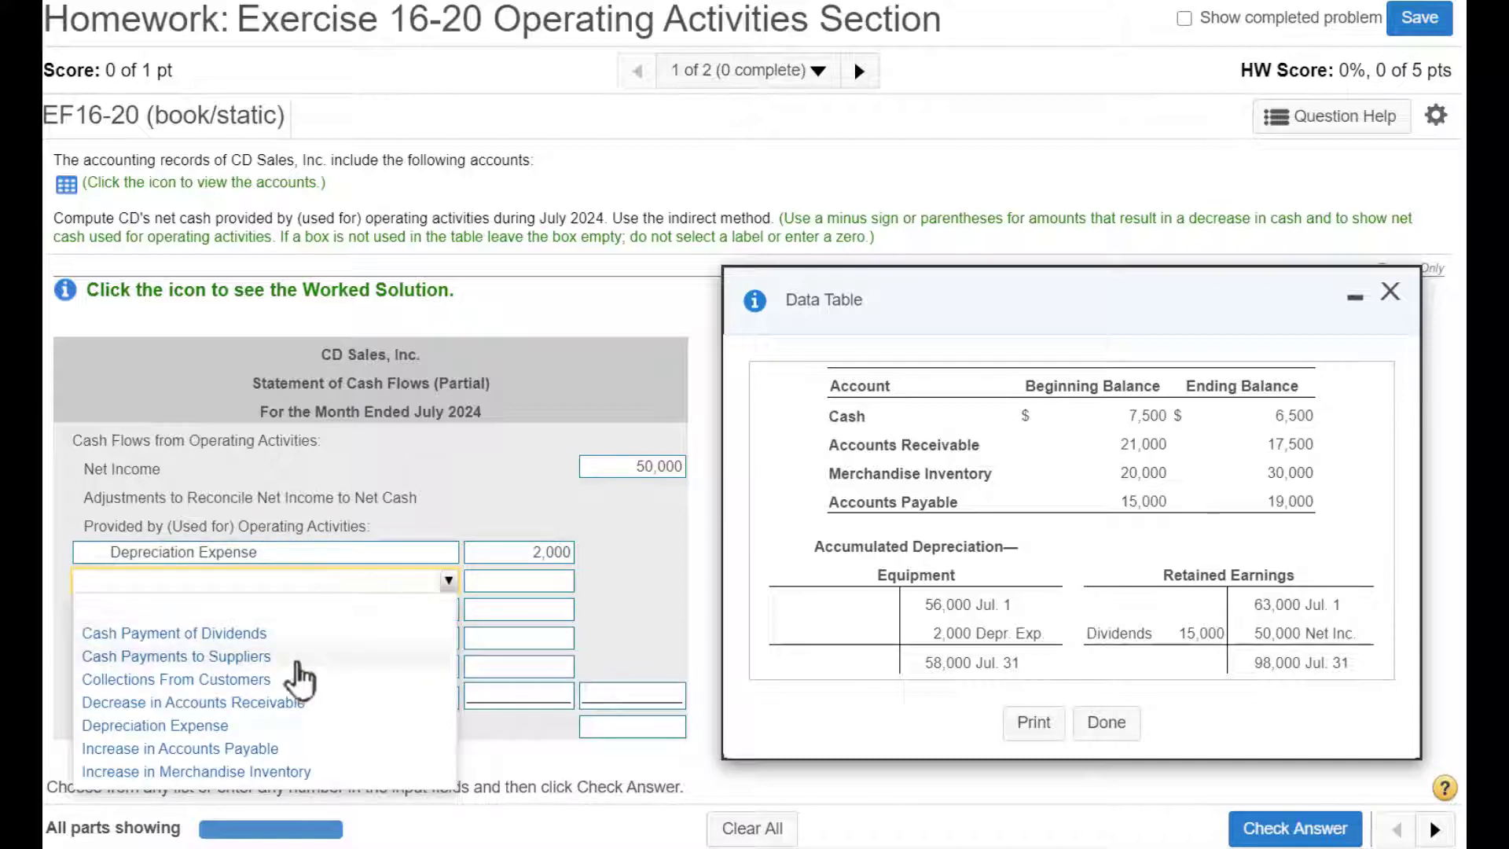
left_click(279, 703)
left_click(495, 579)
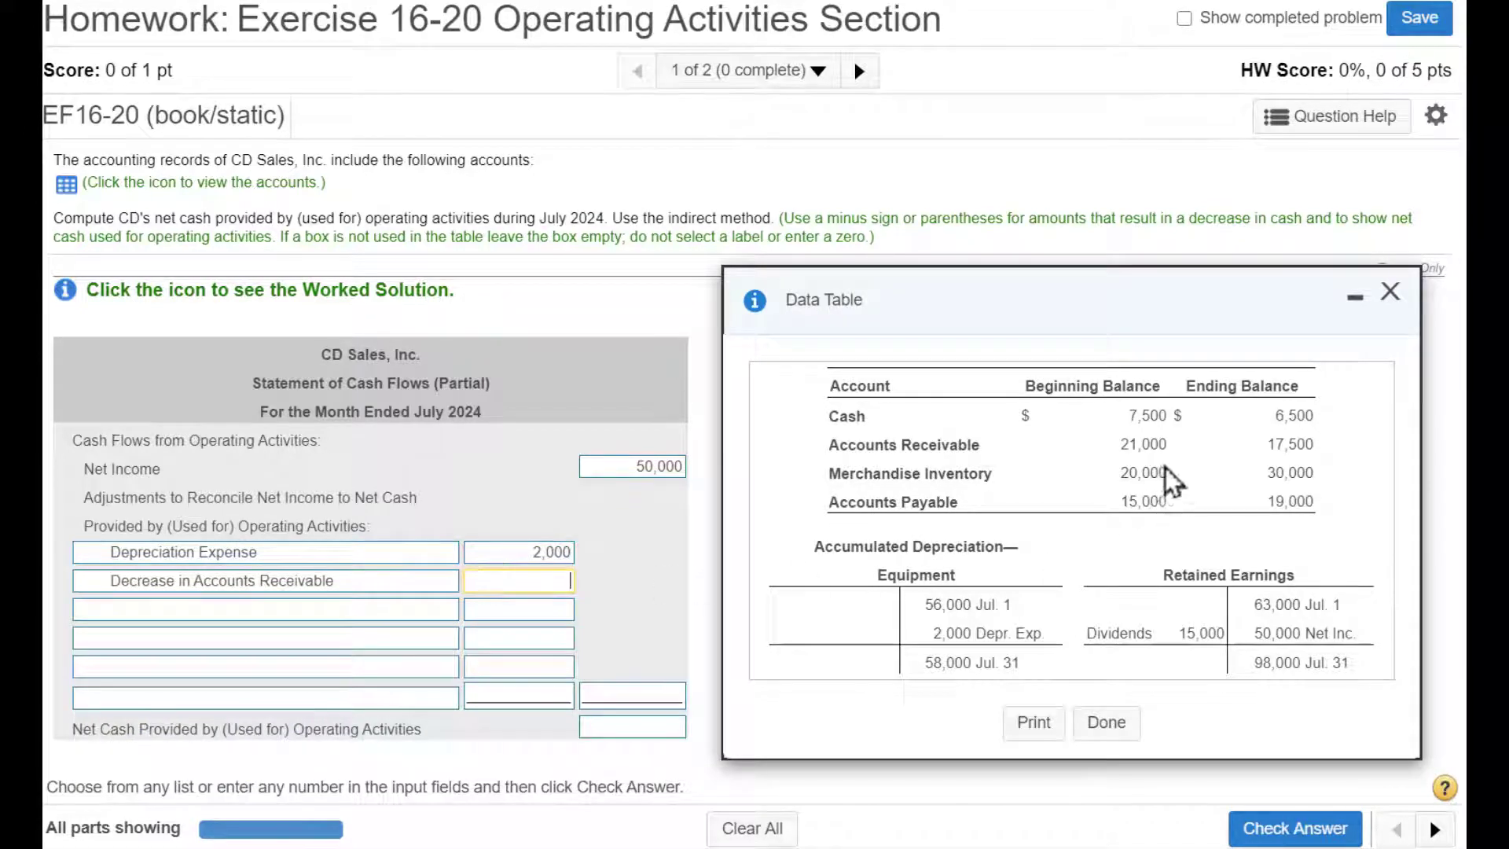
double_click(1147, 444)
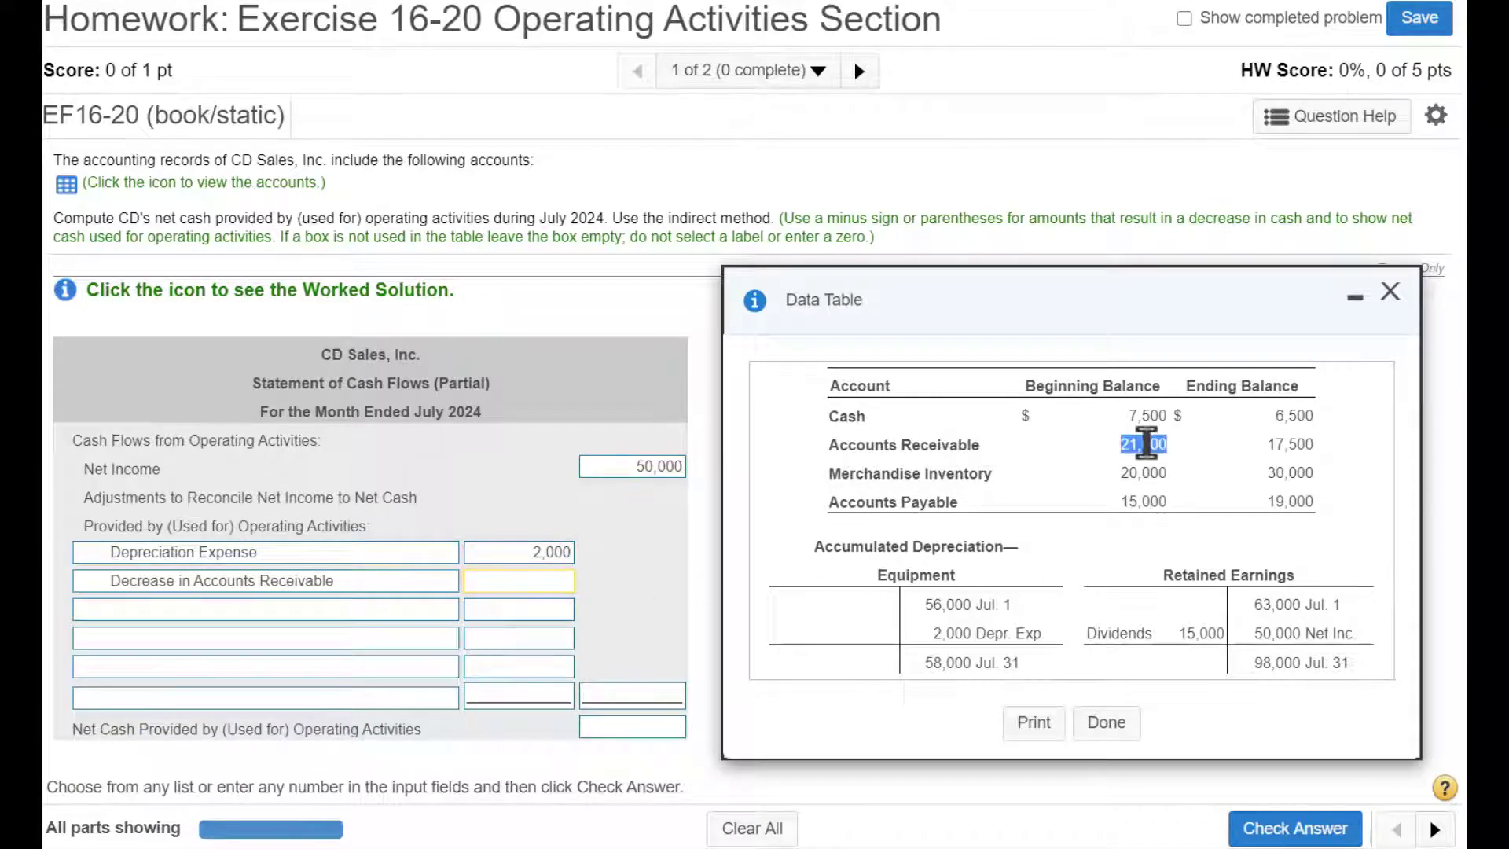
double_click(1290, 444)
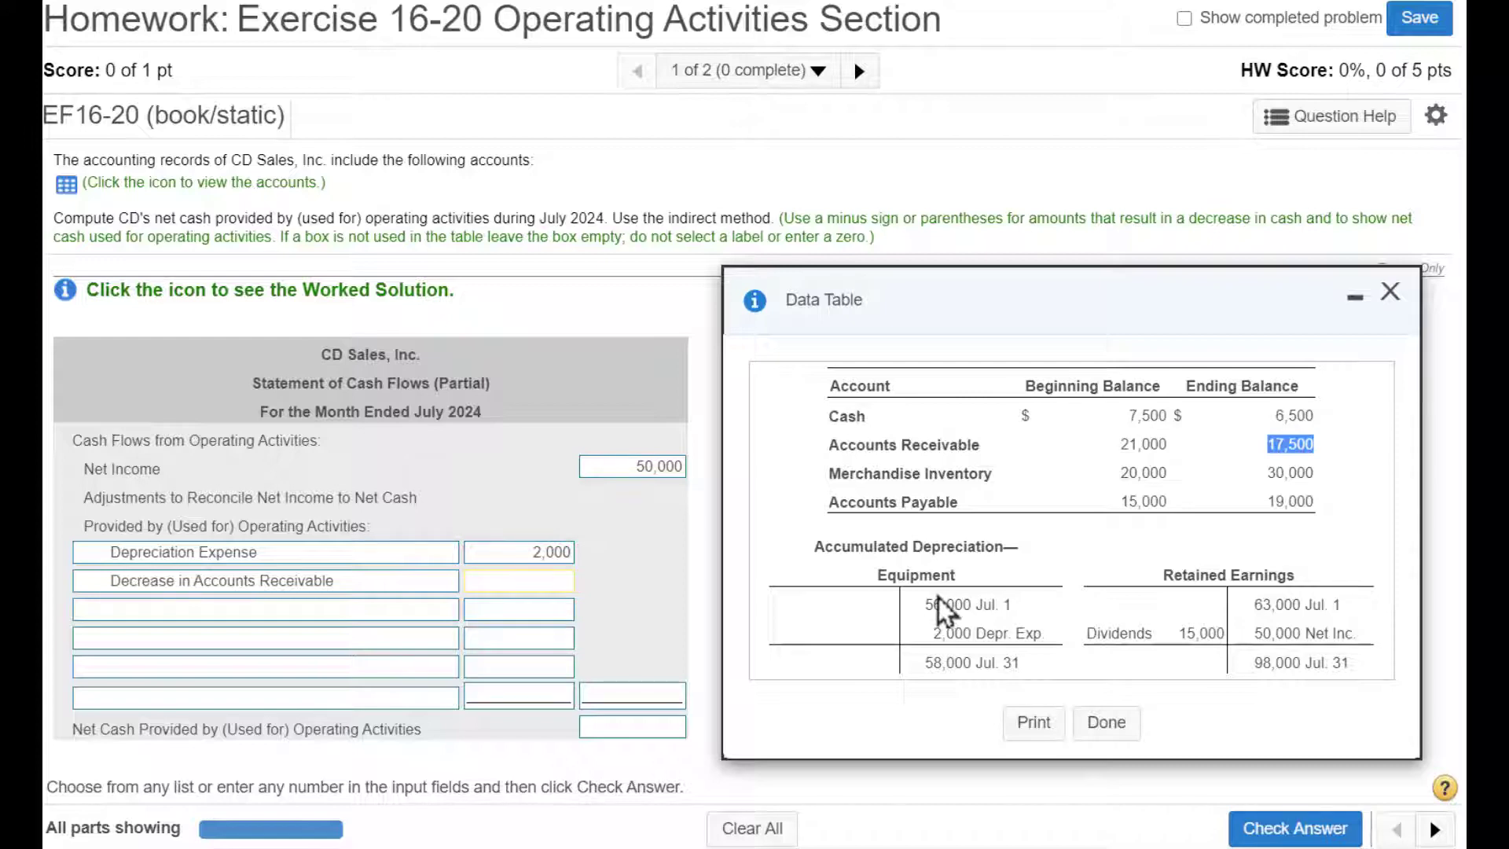
left_click(506, 578)
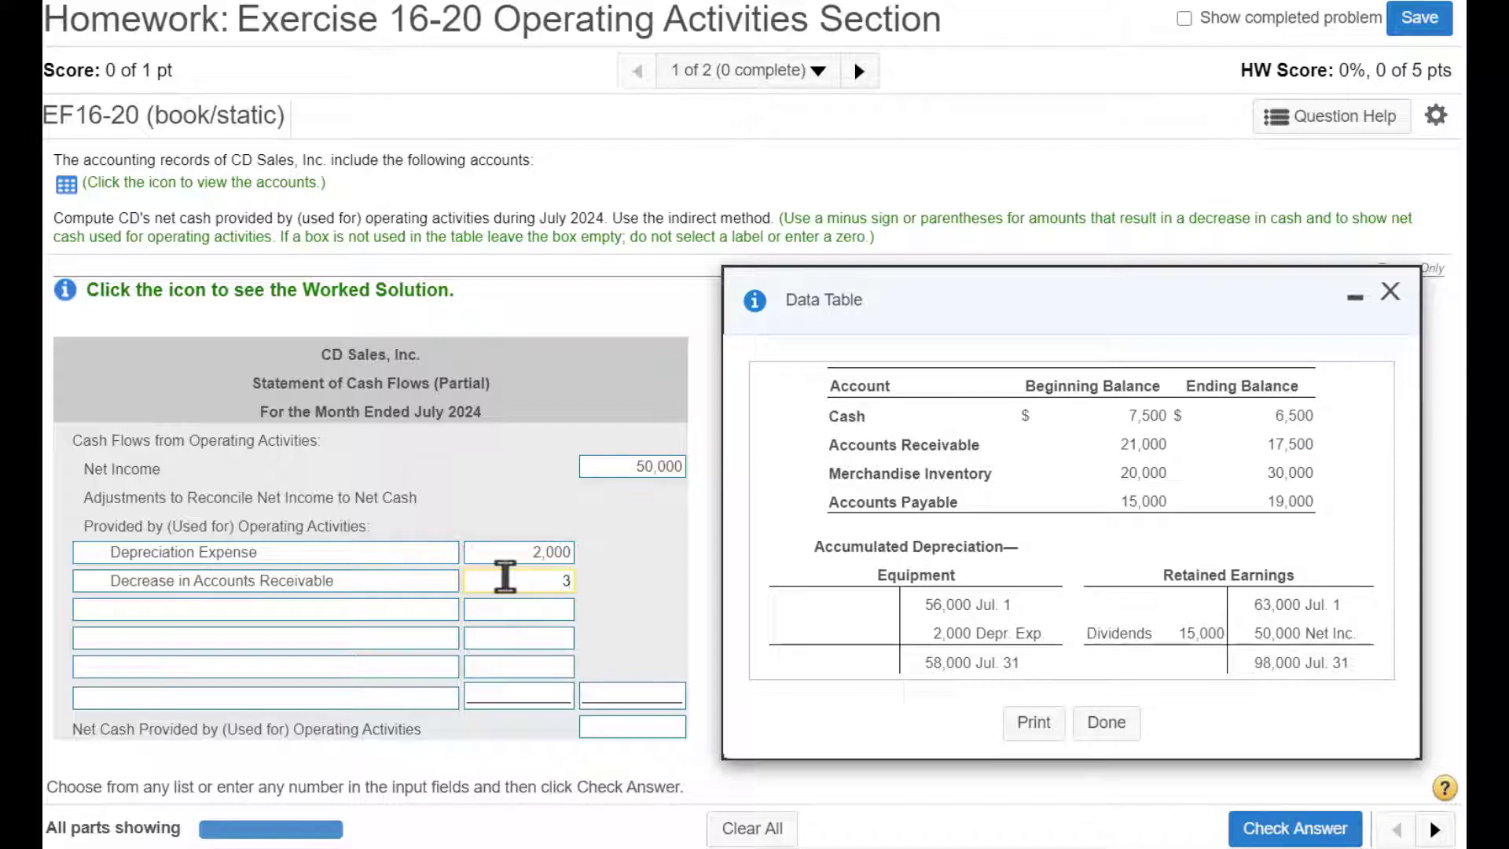
type("3,500")
Compare Merchandise Inventory's 20,000 beginning and 30,000 ending balances.
left_click_drag(881, 473, 979, 472)
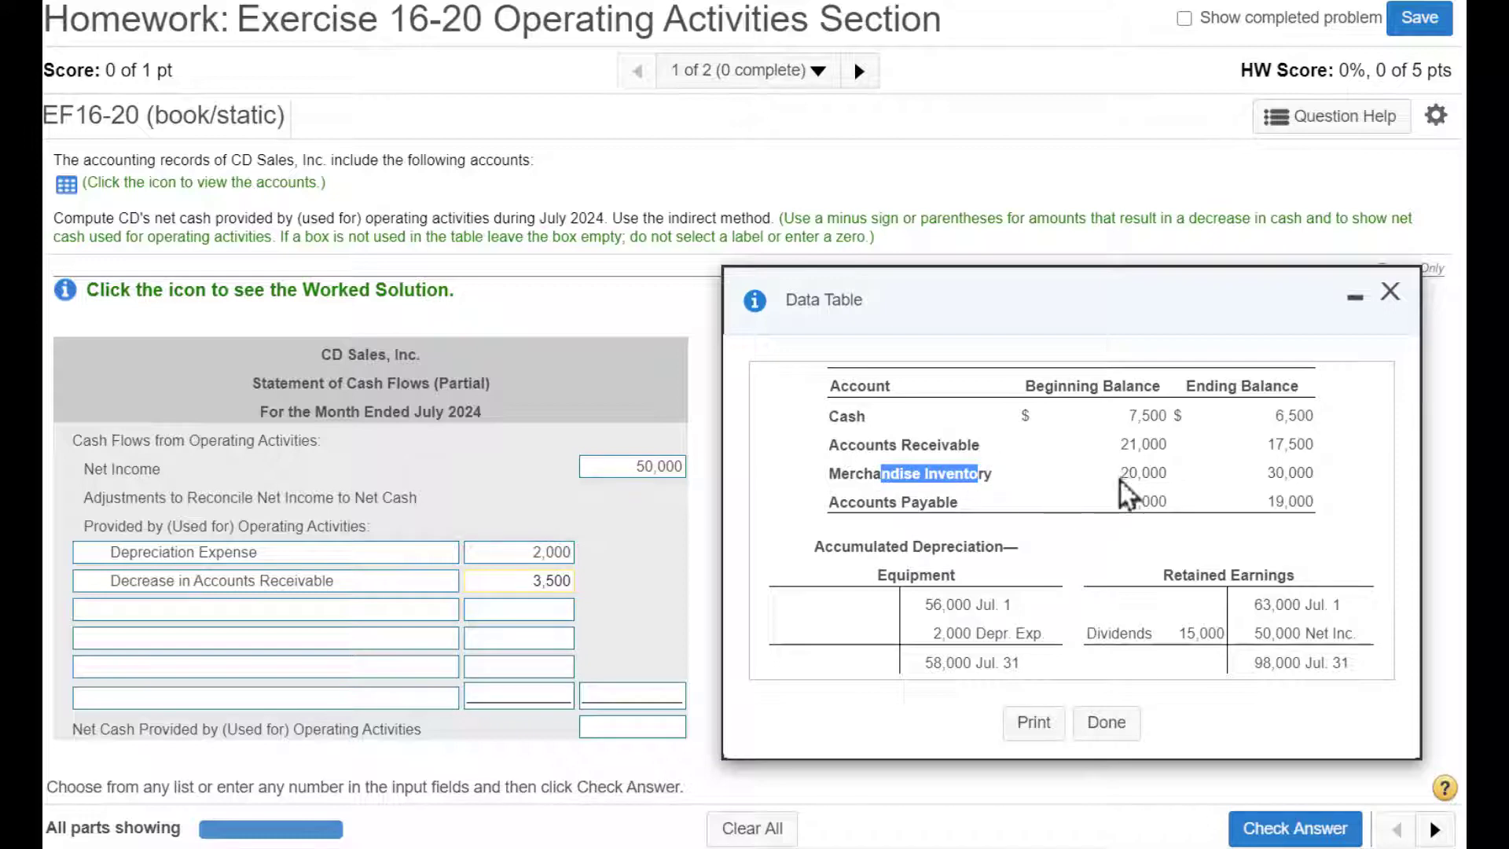
left_click_drag(1120, 479, 1176, 476)
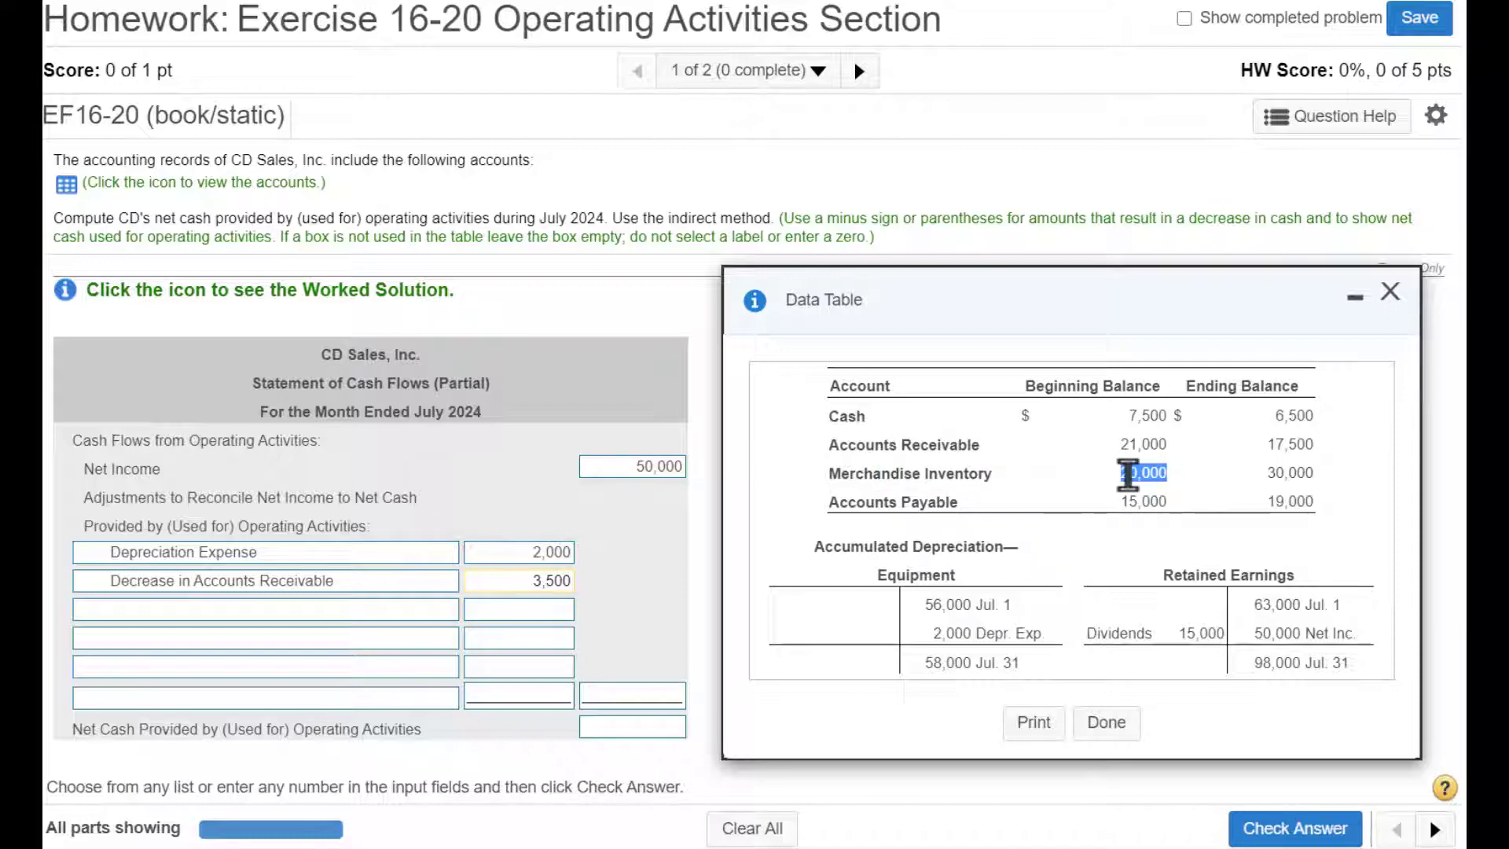
left_click(1281, 472)
double_click(1281, 473)
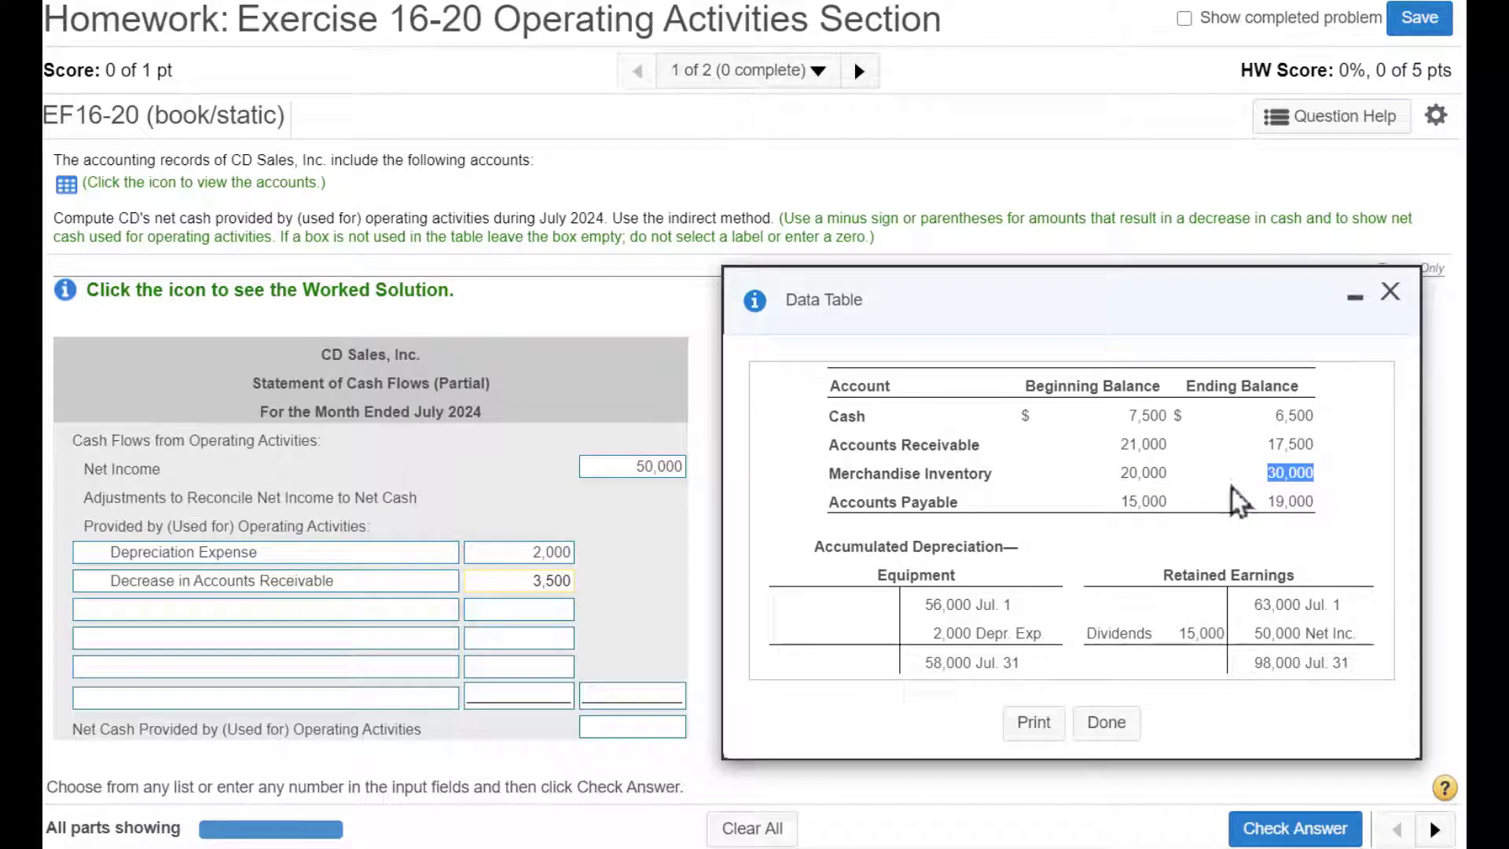
double_click(1148, 474)
left_click(1293, 474)
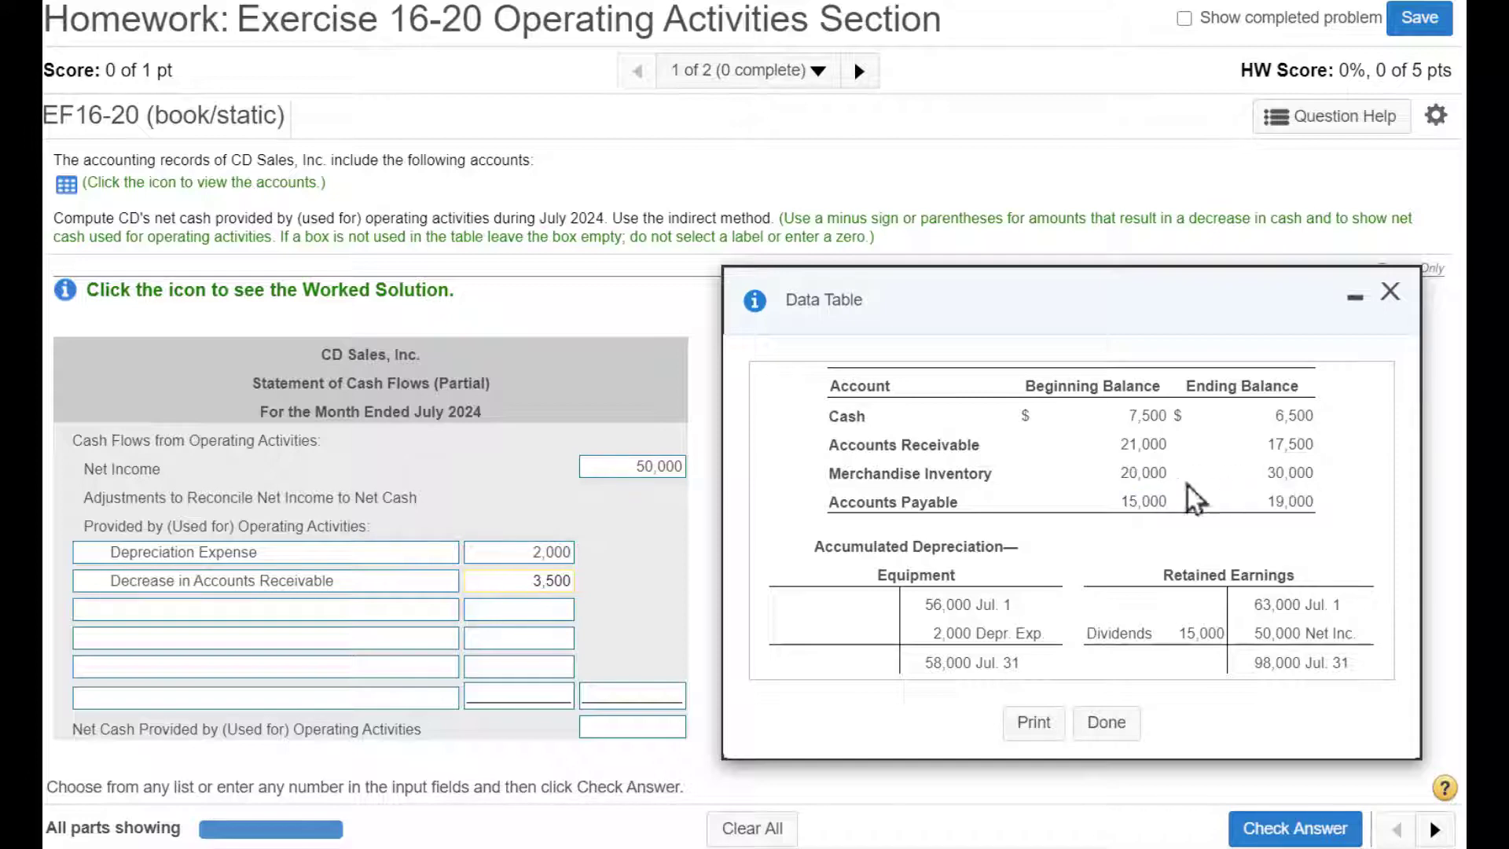
Enter −10000 as the third adjustment, labelled Increase in Merchandise Inventory, then check Accounts Payable balances.
left_click(525, 617)
type("-10000")
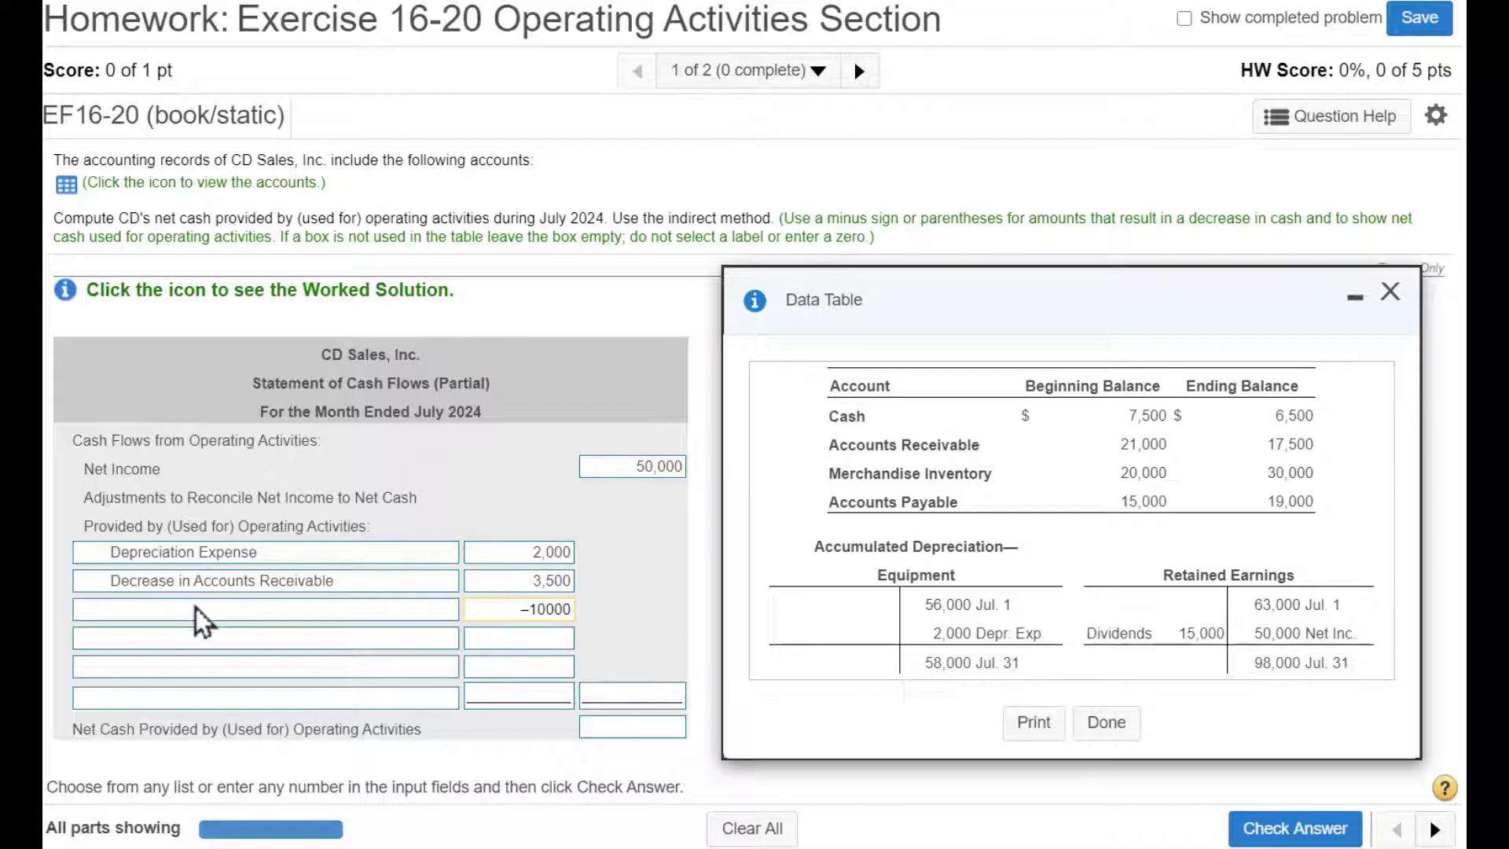
left_click(196, 607)
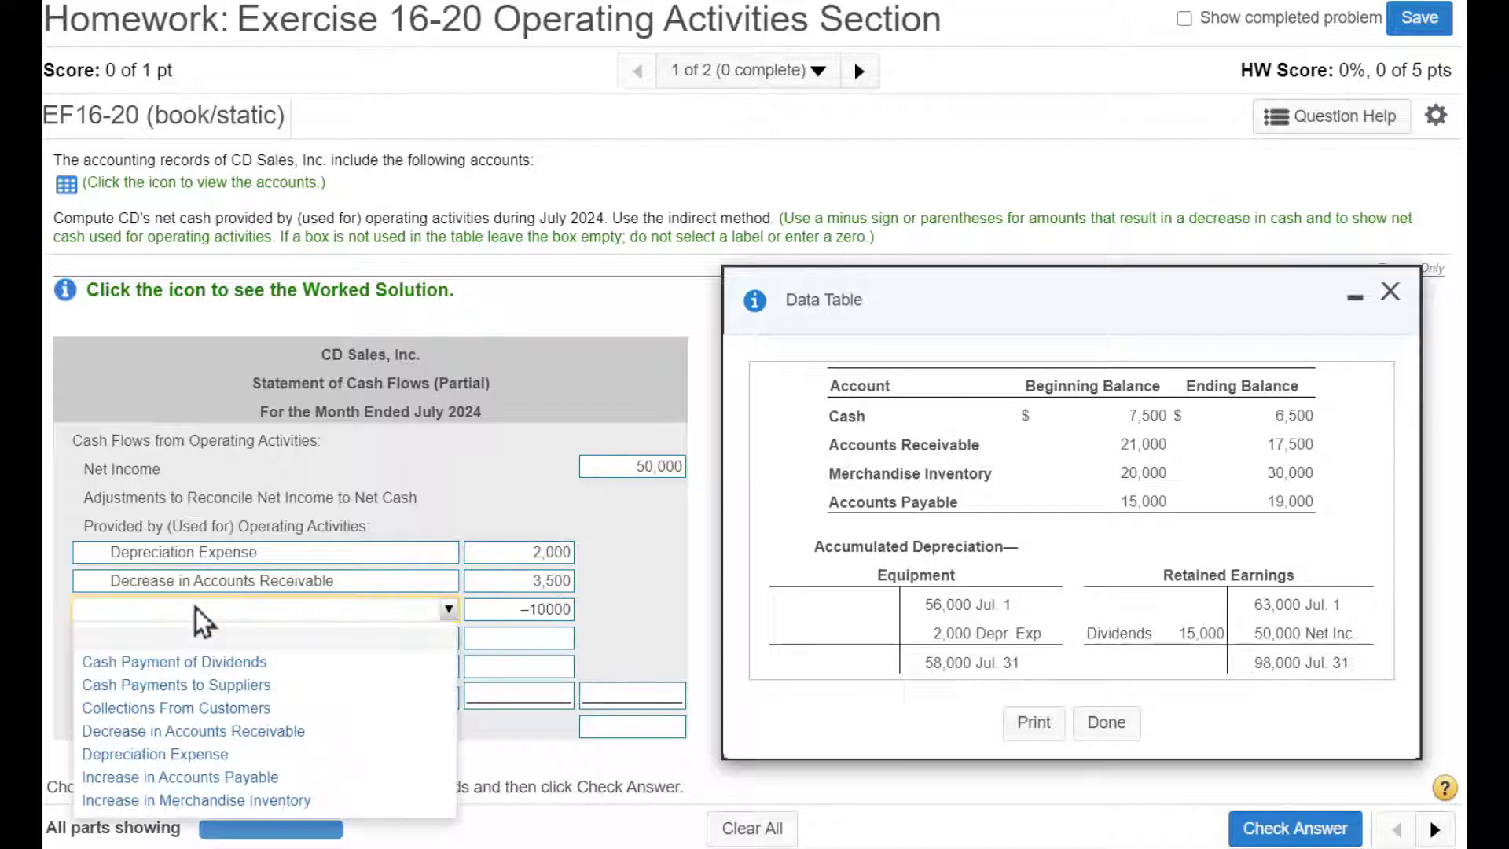
left_click(184, 800)
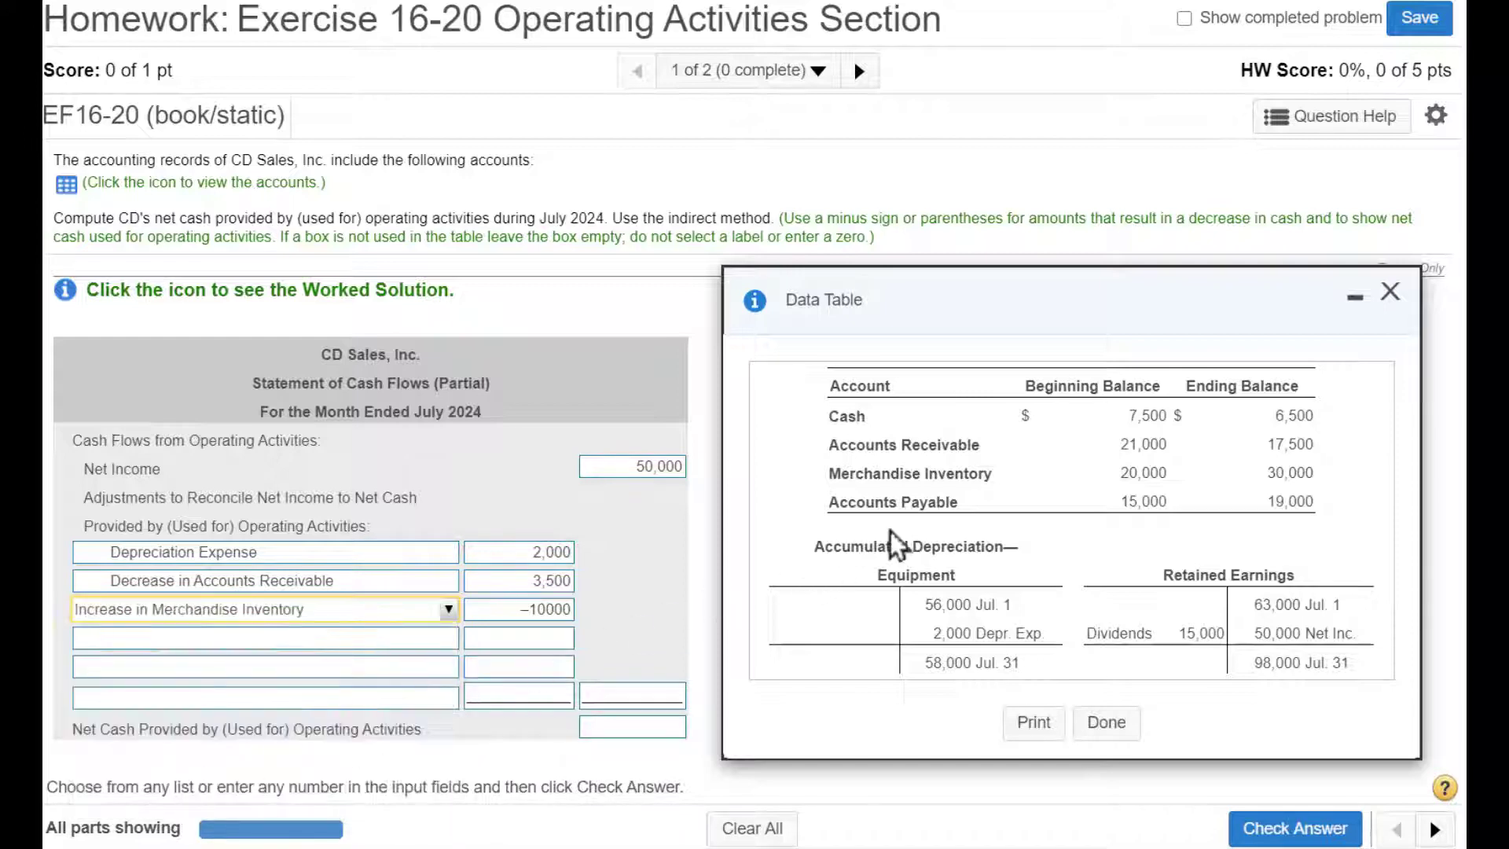
left_click_drag(1118, 503, 1179, 503)
double_click(1277, 500)
Switch to Excel's Final Cash Flow Cheat Sheet to check the rule for current liability increases.
key("alt+Tab")
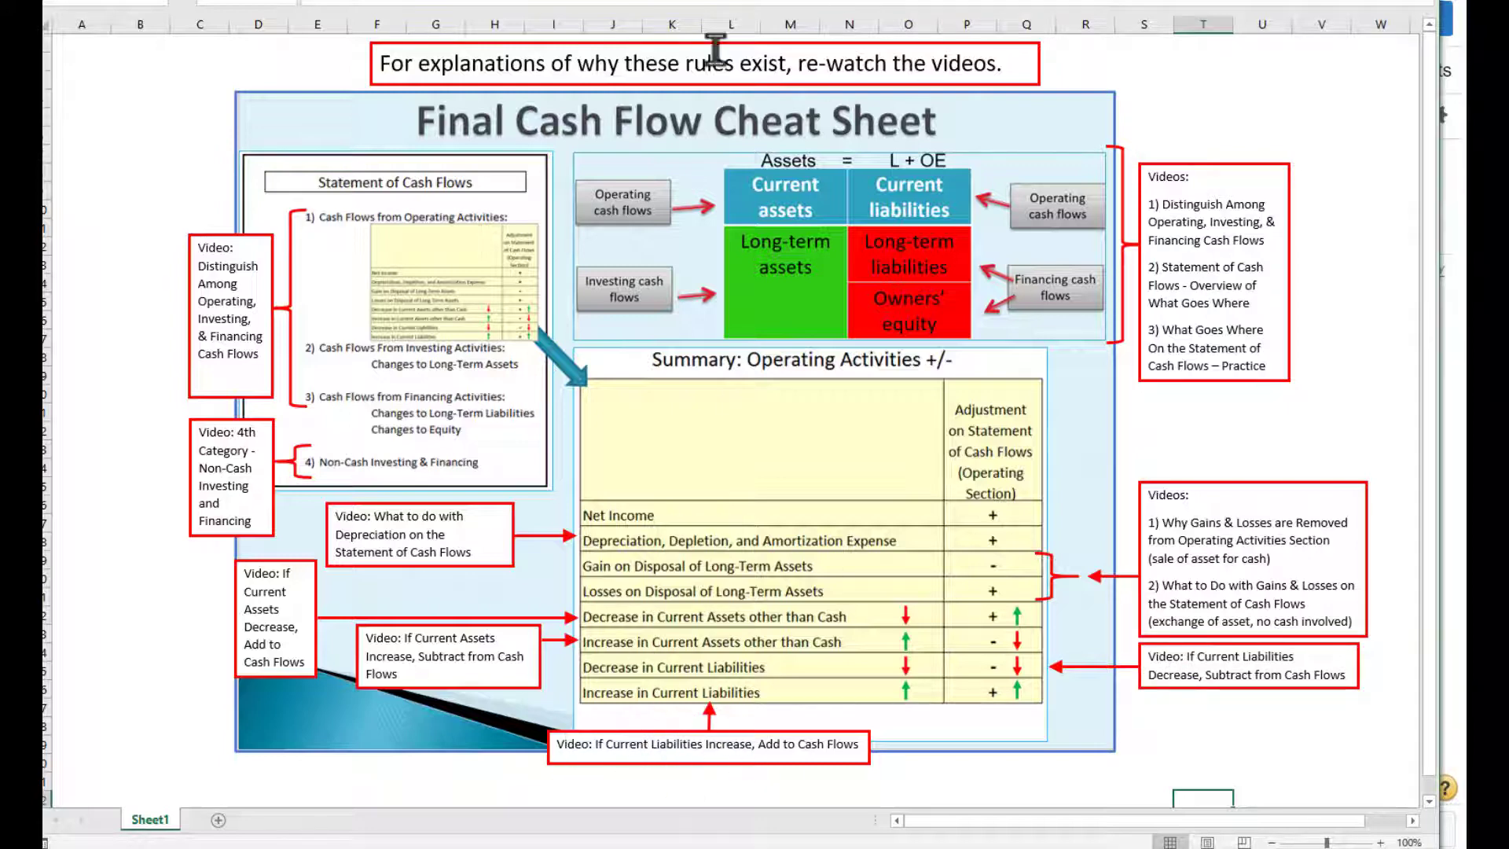
Back in the homework, enter 4,000 as the fourth adjustment, labelled Increase in Accounts Payable.
key("super+Down")
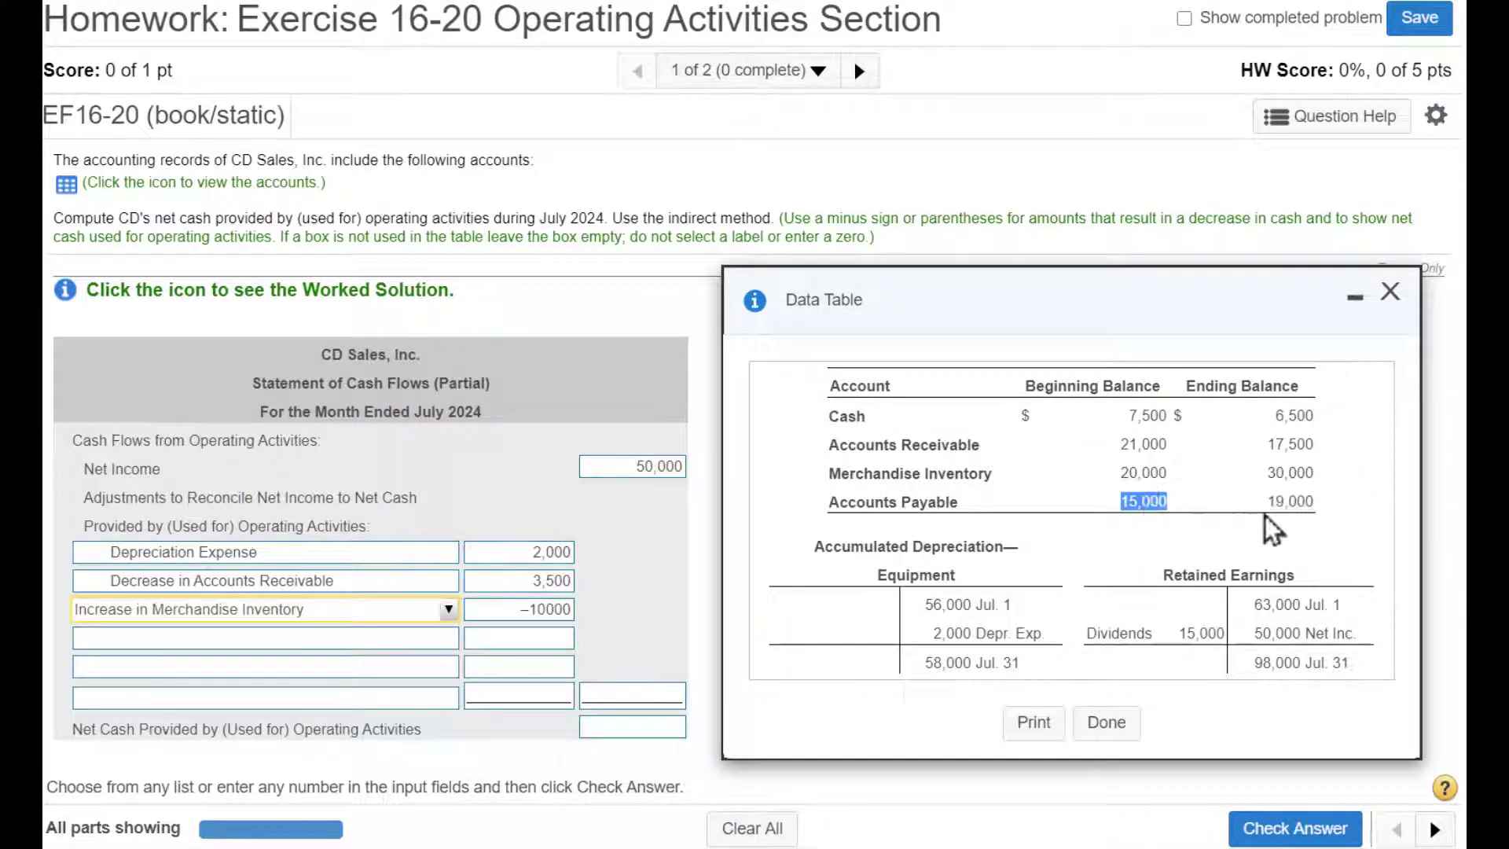
left_click_drag(1290, 505, 1165, 546)
left_click(540, 637)
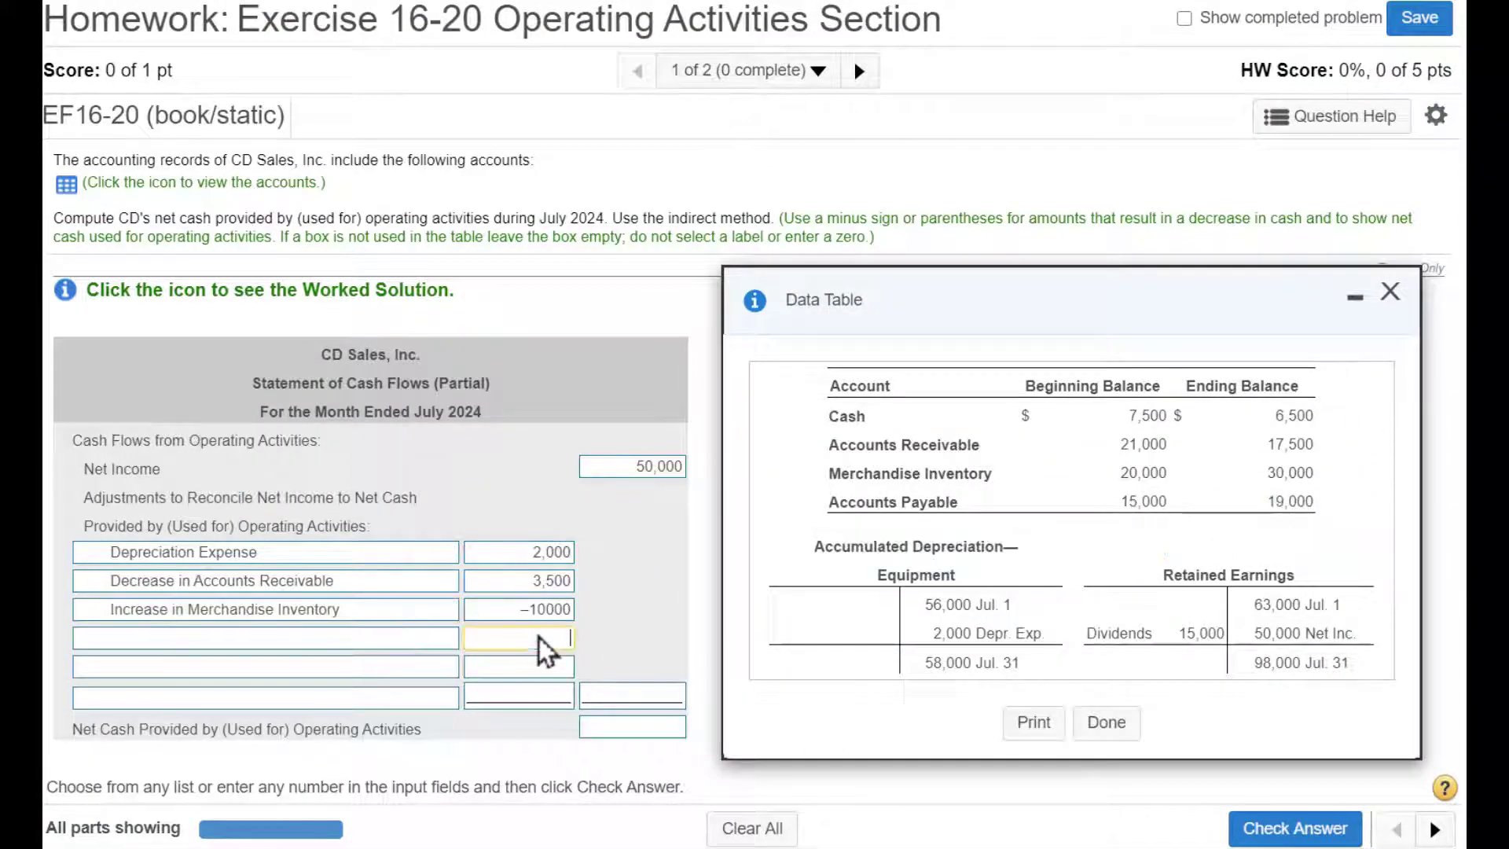
type("4,000")
left_click(361, 638)
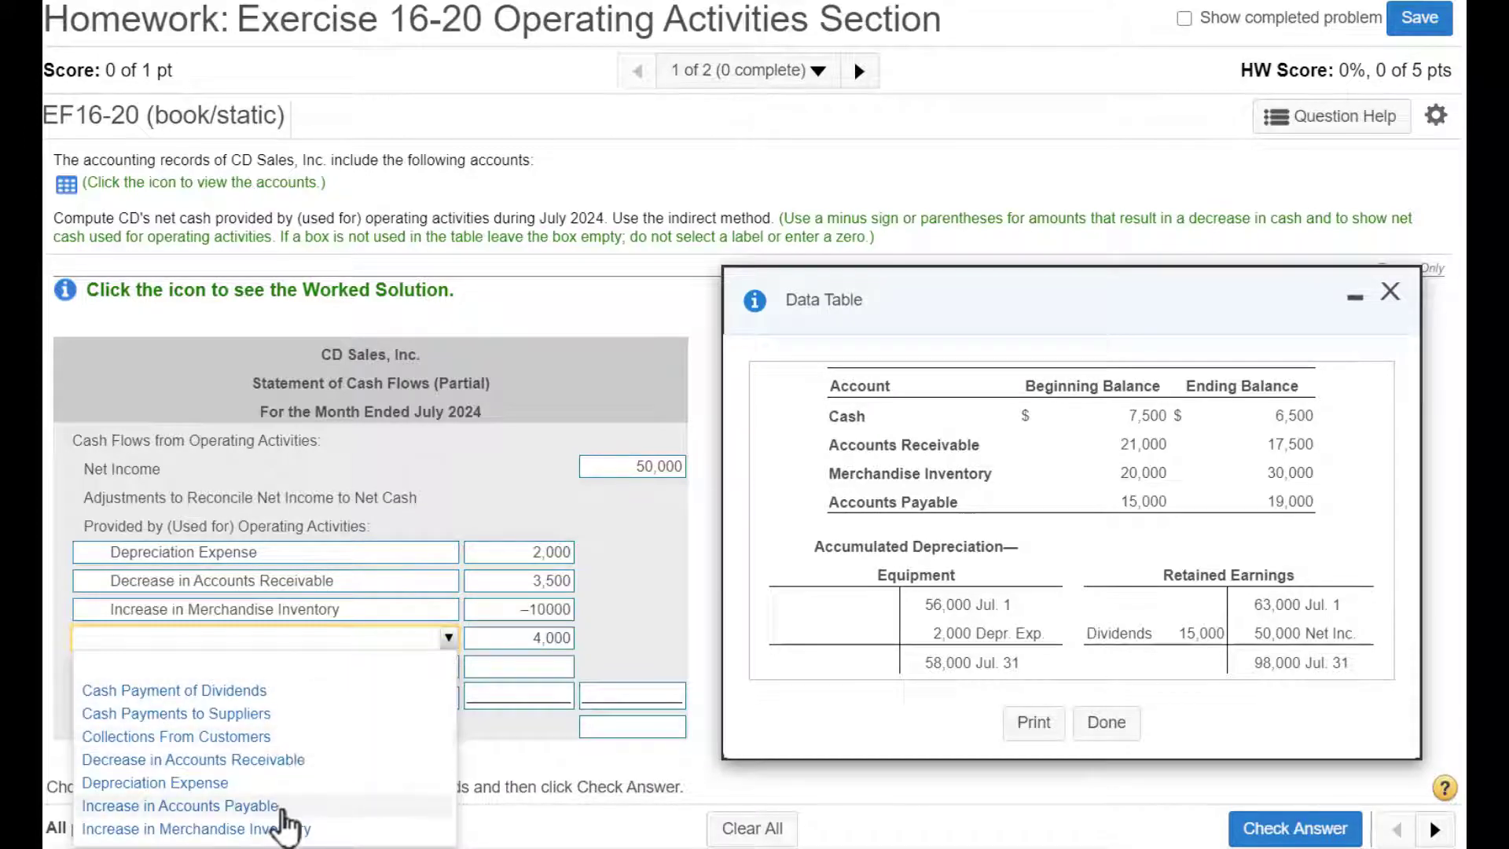
left_click(180, 805)
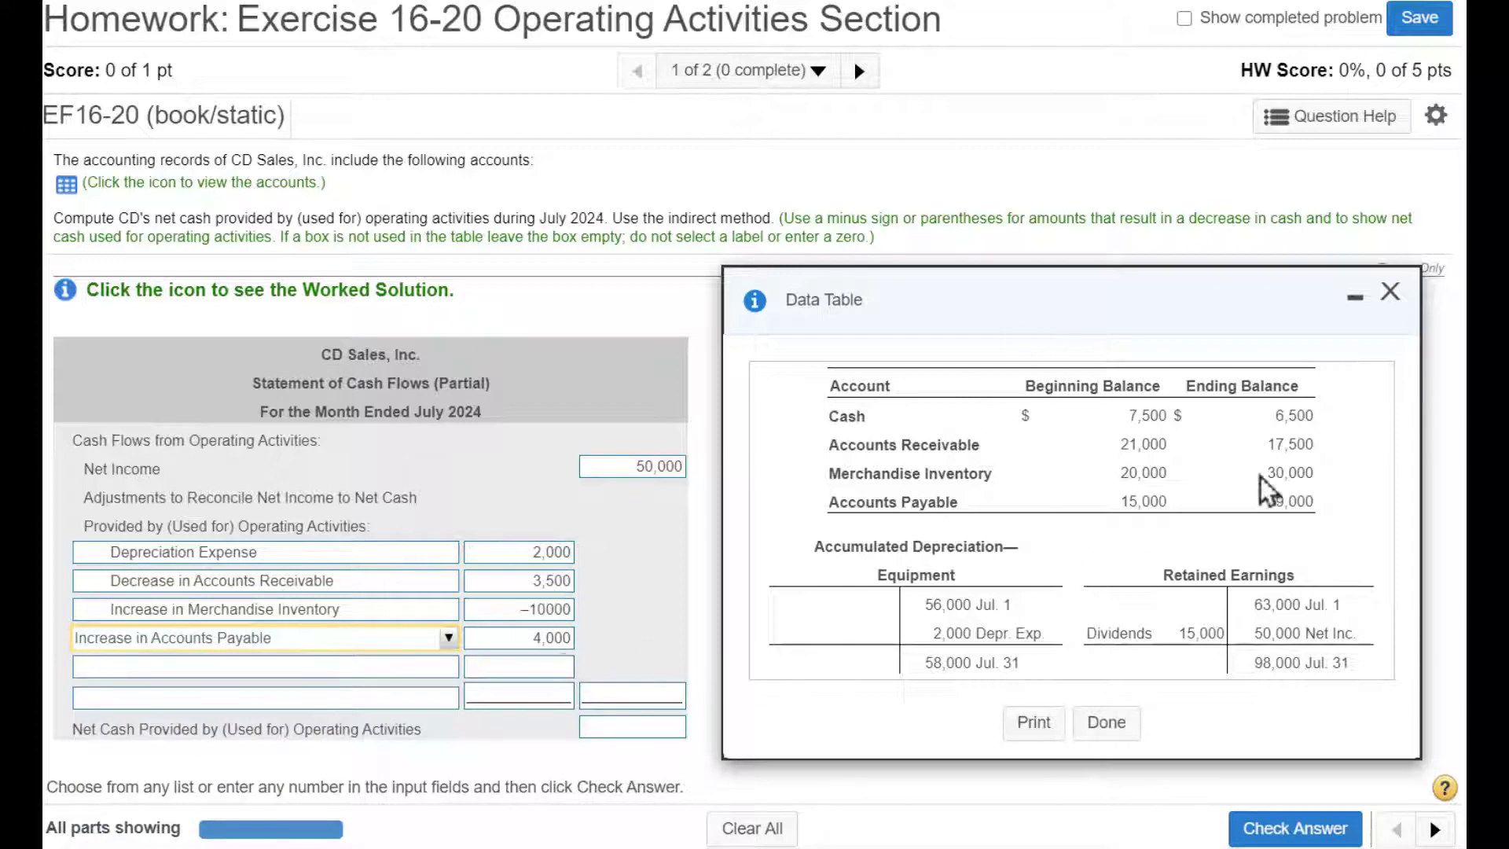
Review the four adjustment amounts and enter −500 as their total.
double_click(548, 552)
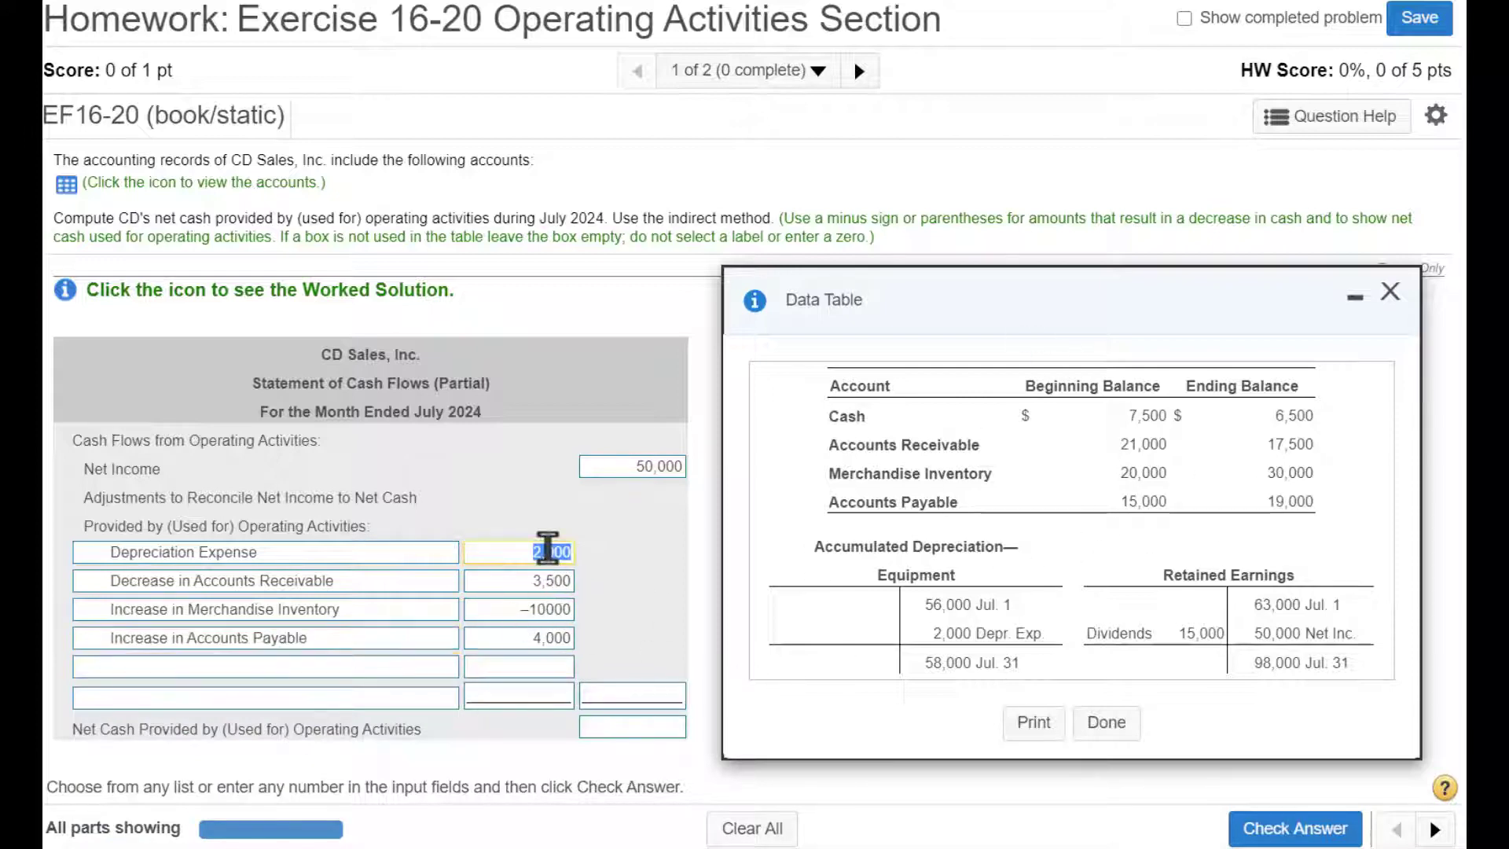
double_click(550, 581)
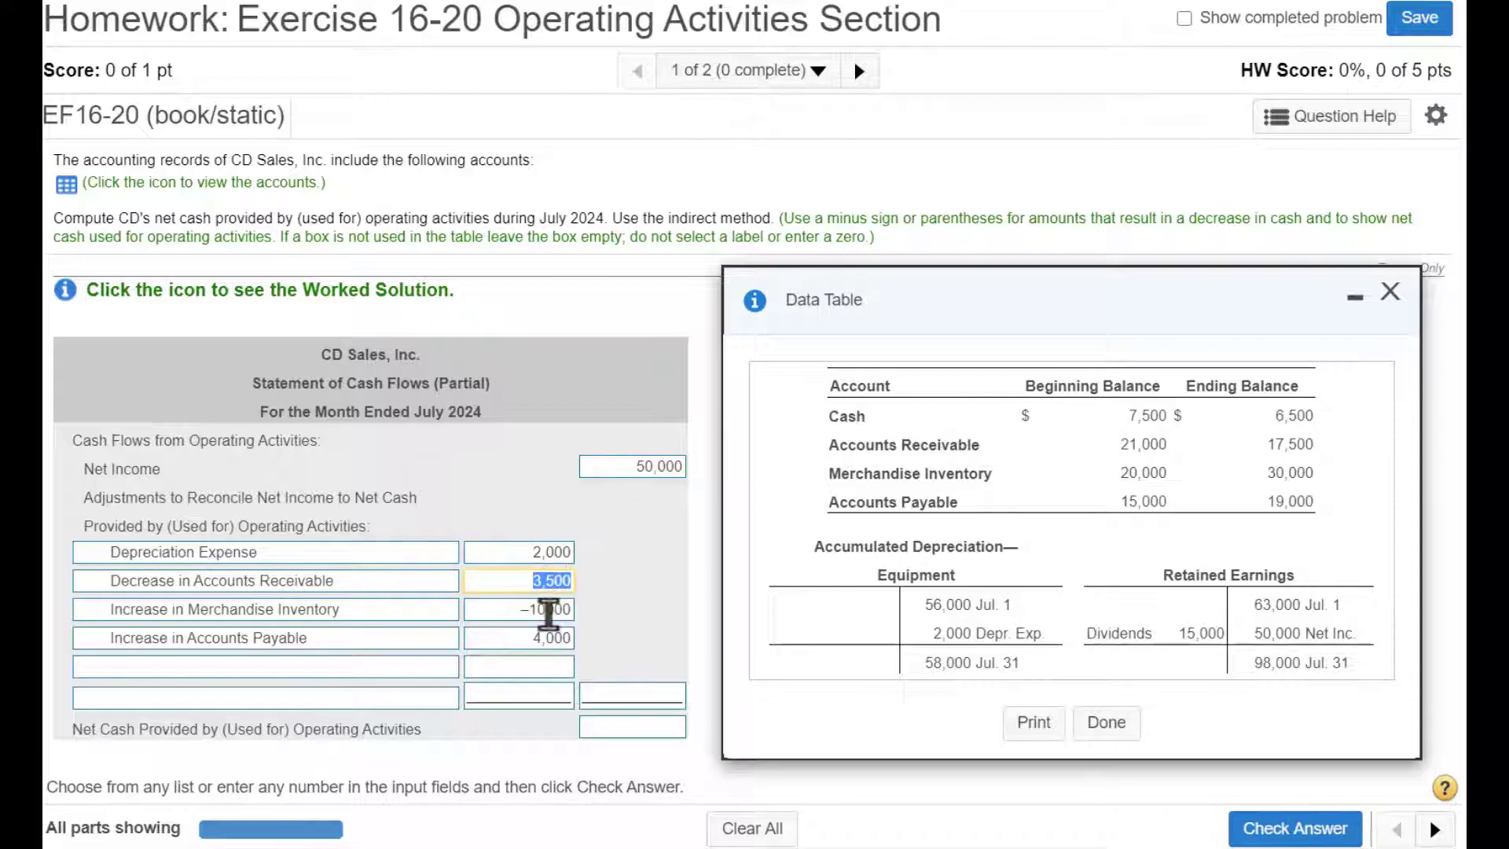
double_click(548, 612)
double_click(547, 638)
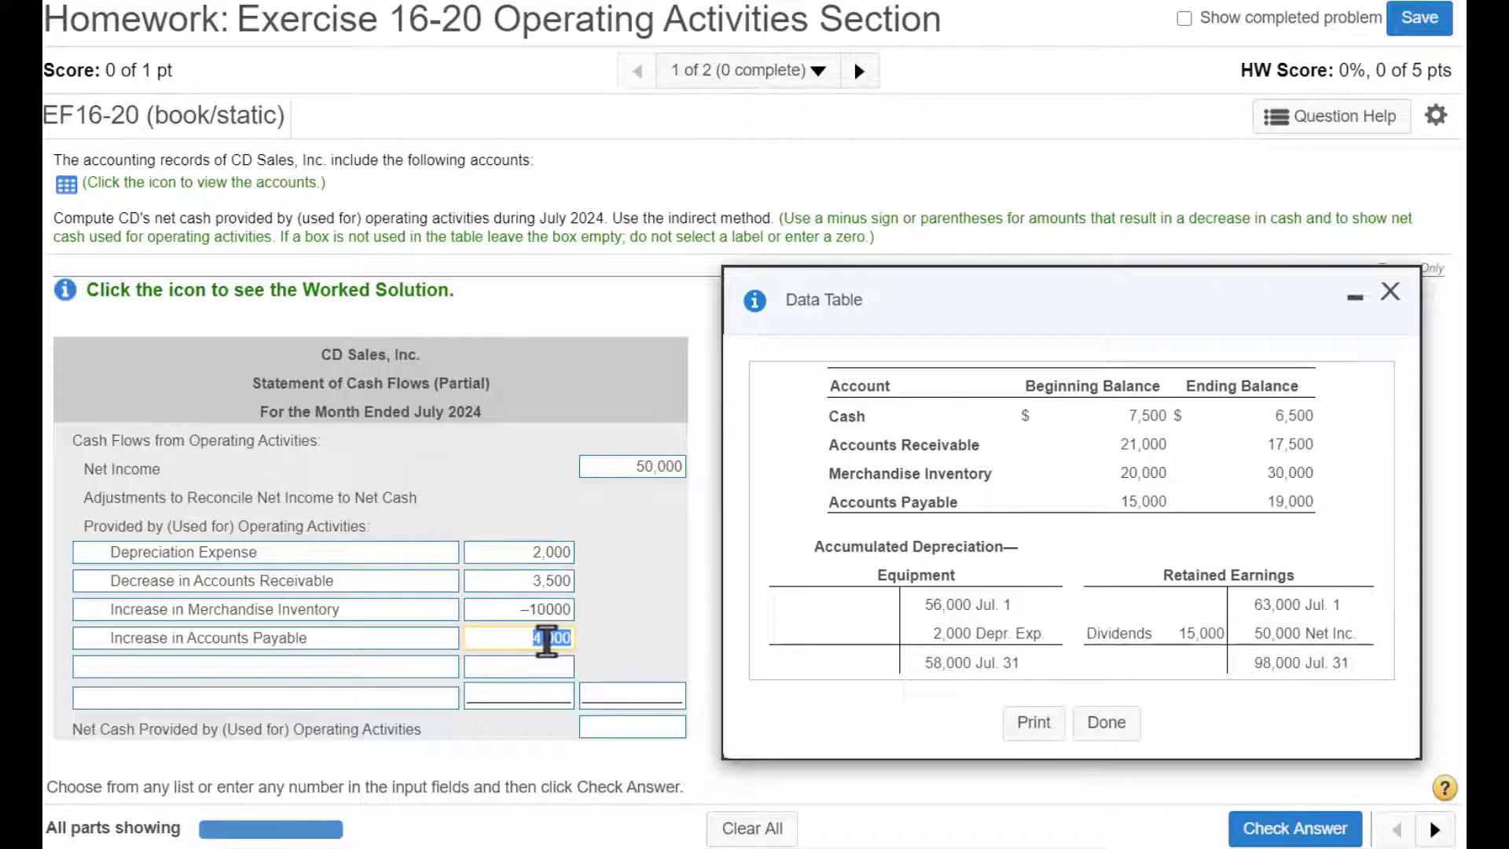
left_click(621, 695)
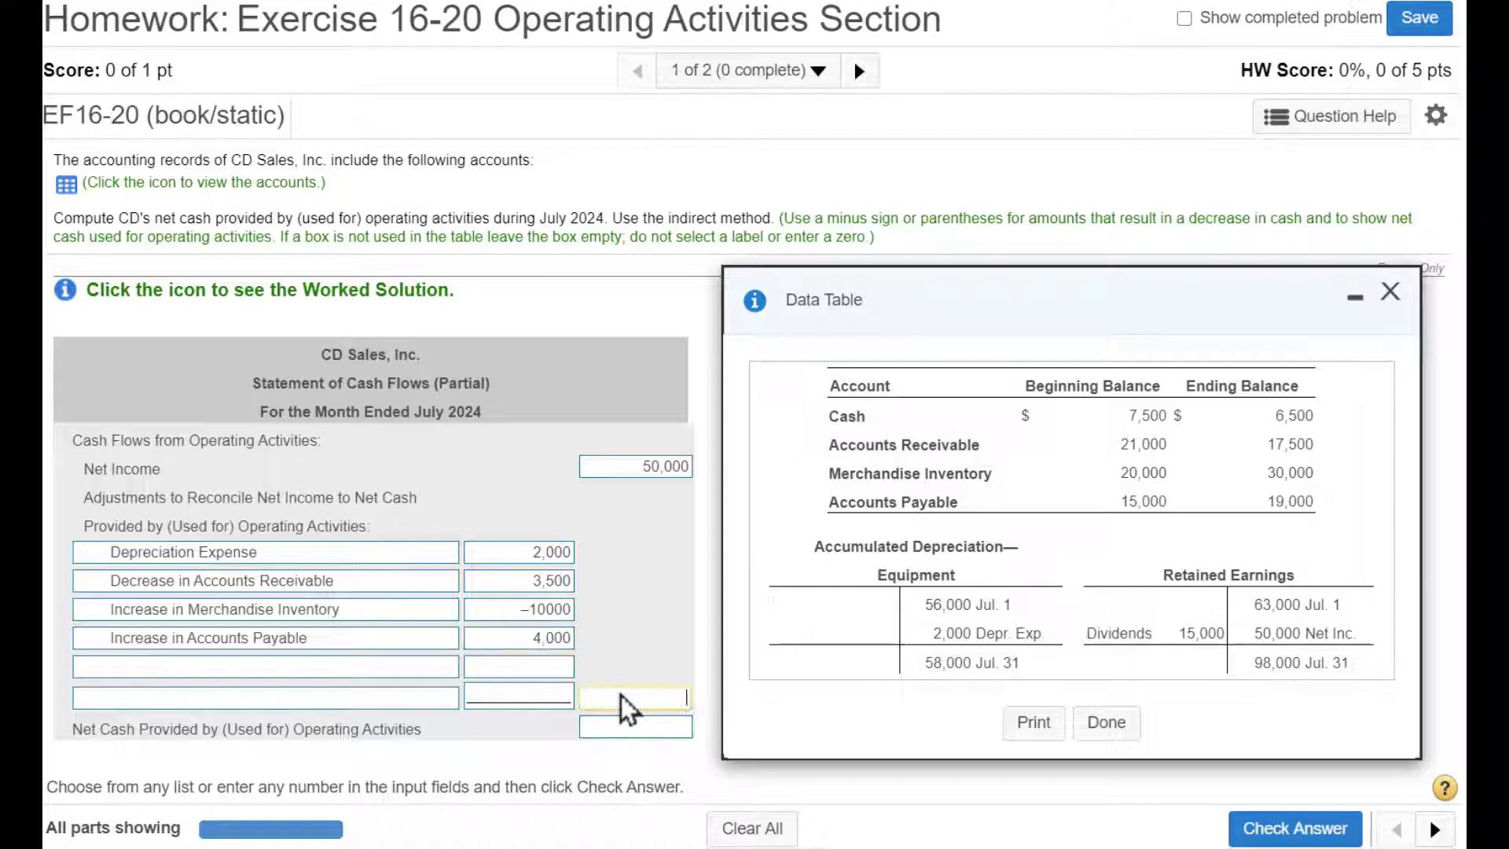
type("-500")
Enter 49,500 as net cash provided by operating activities and check the answer.
double_click(649, 466)
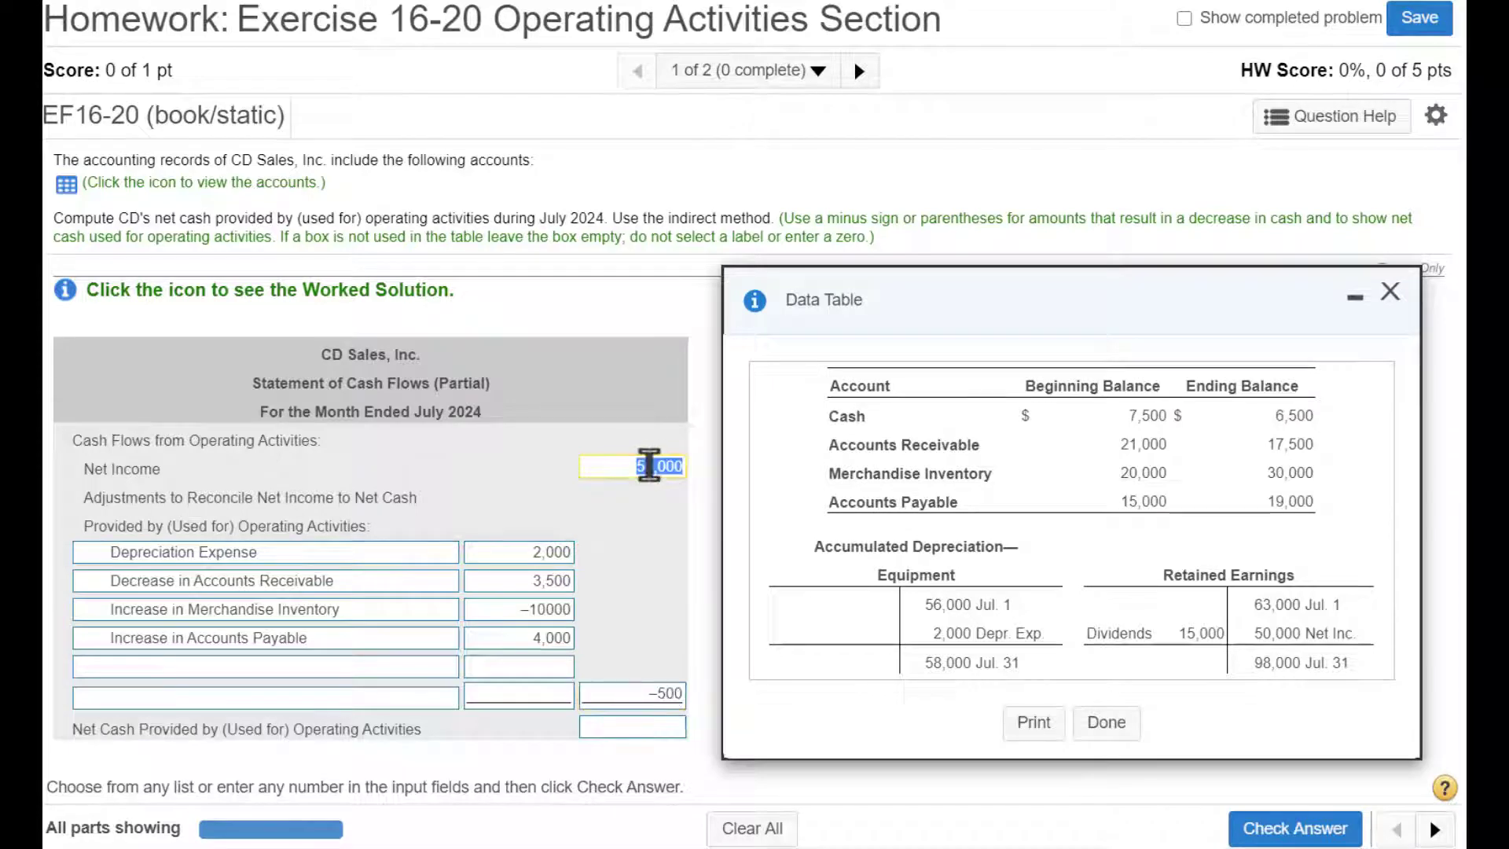
double_click(659, 697)
left_click(643, 748)
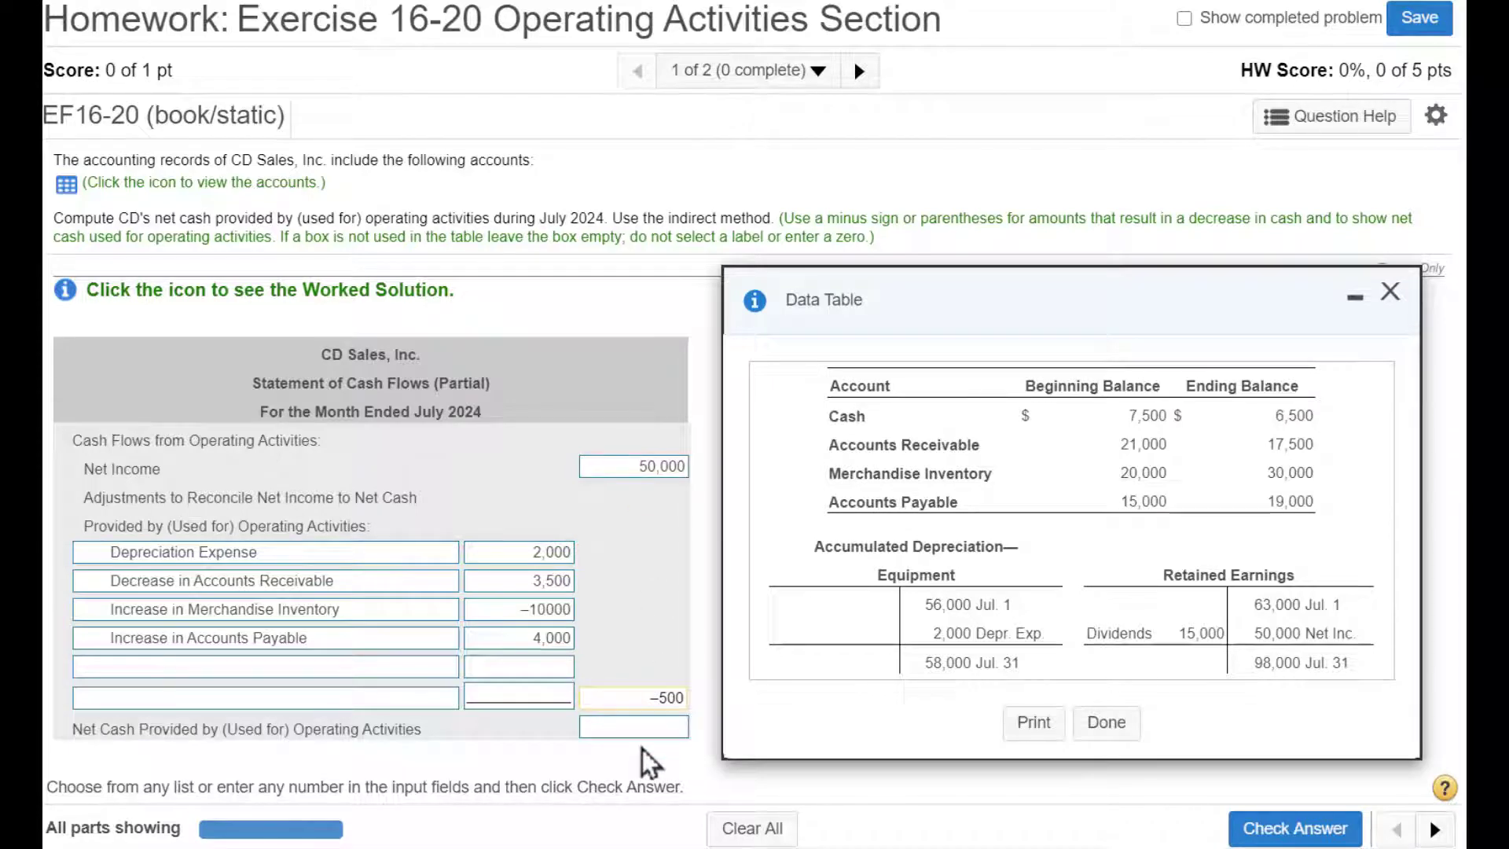
left_click(644, 736)
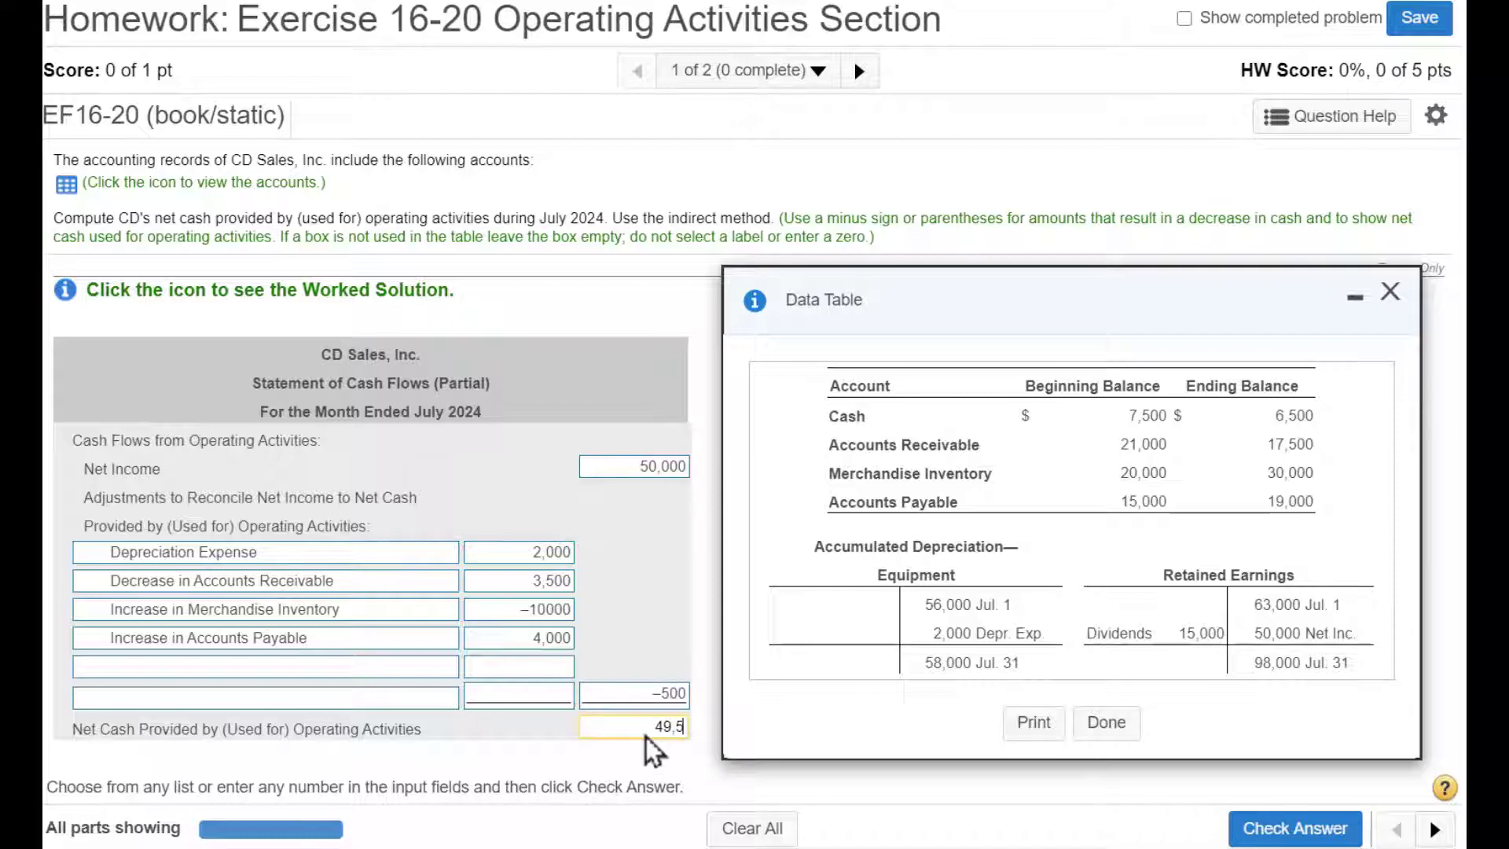
double_click(645, 735)
left_click_drag(422, 730, 222, 727)
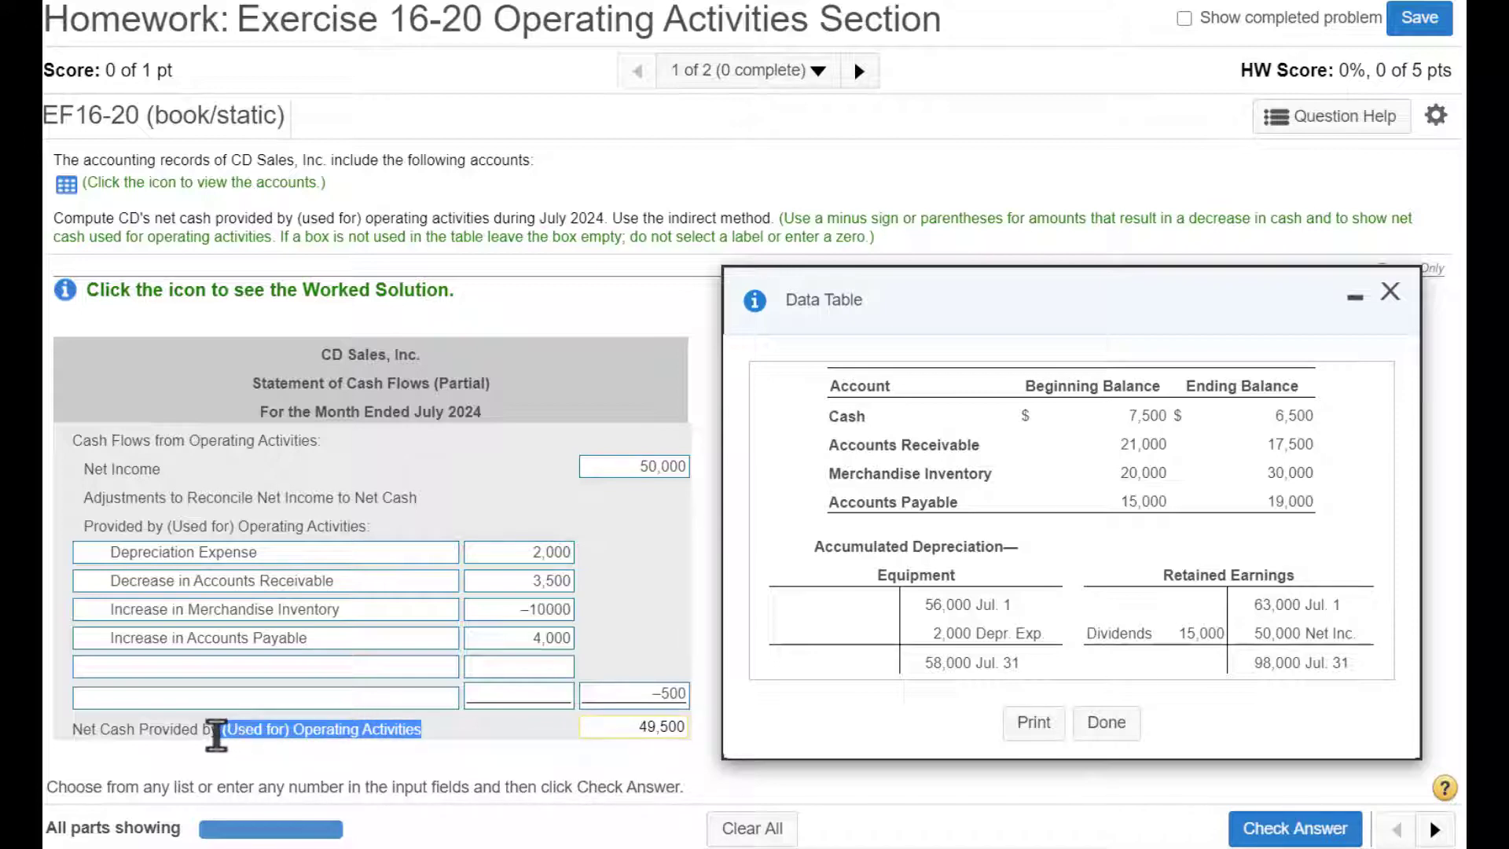
double_click(637, 730)
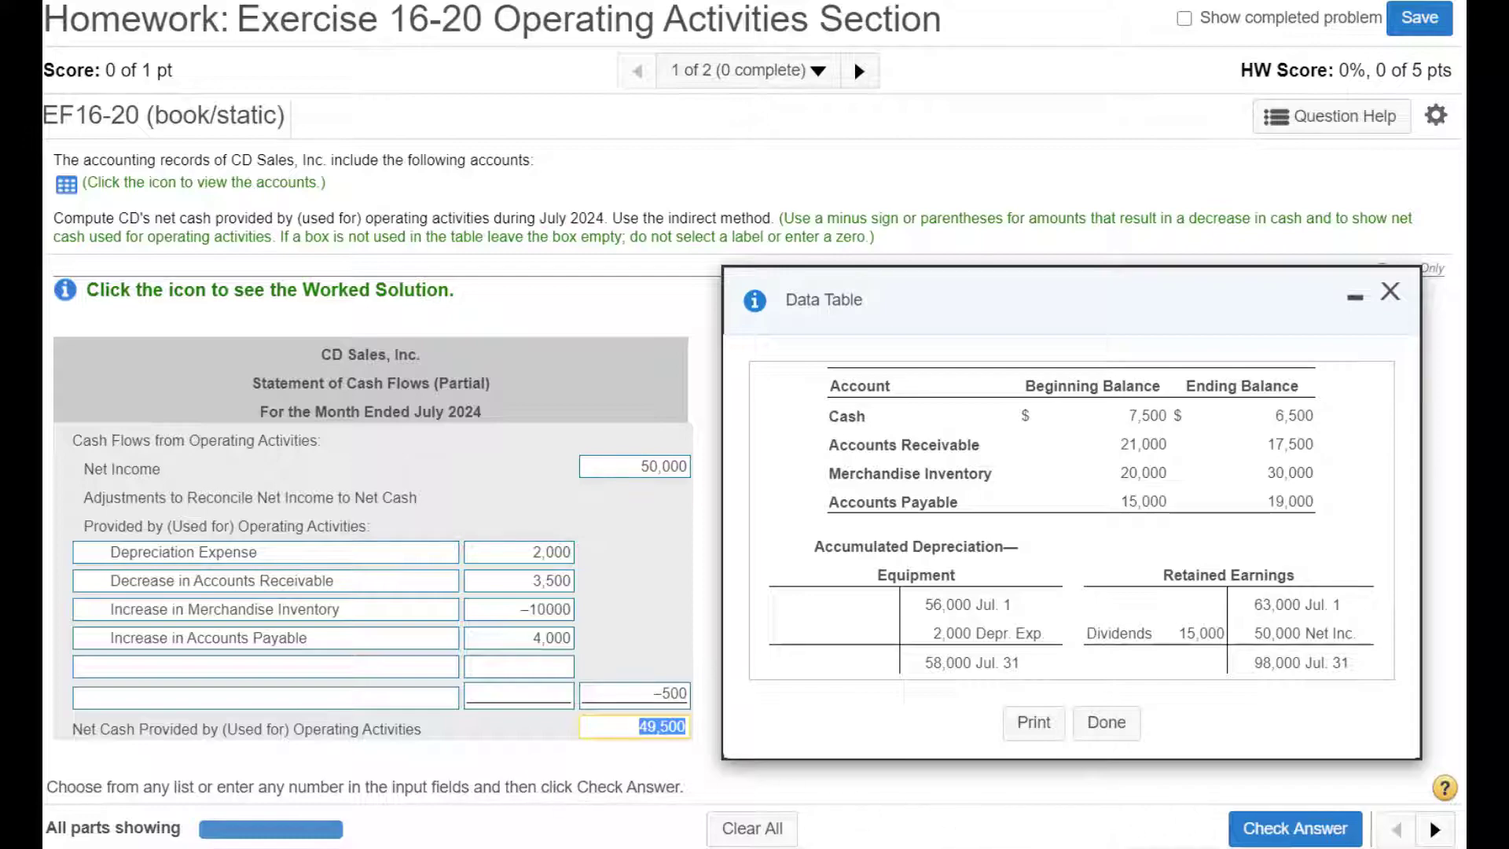
left_click(1344, 835)
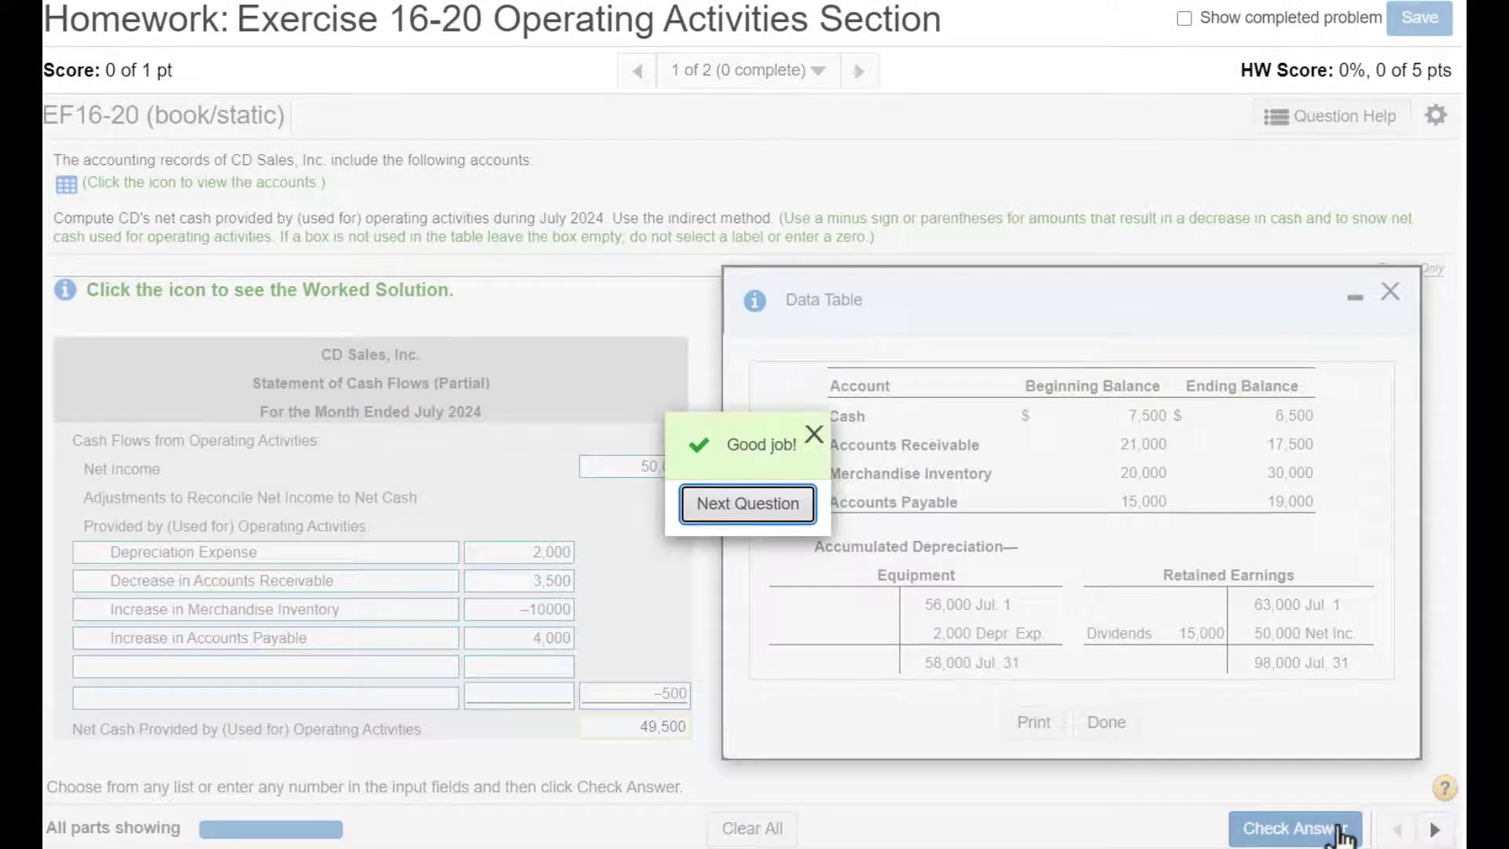